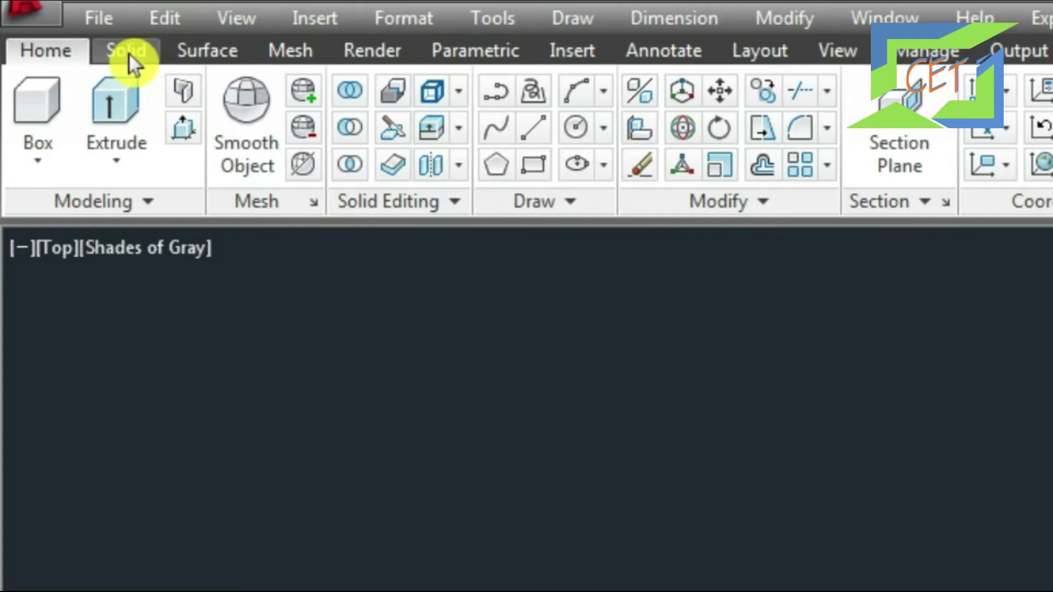
# - Show the Solid ribbon tools and look at Polysolid under Draw > Modeling without starting it
pyautogui.click(128, 53)
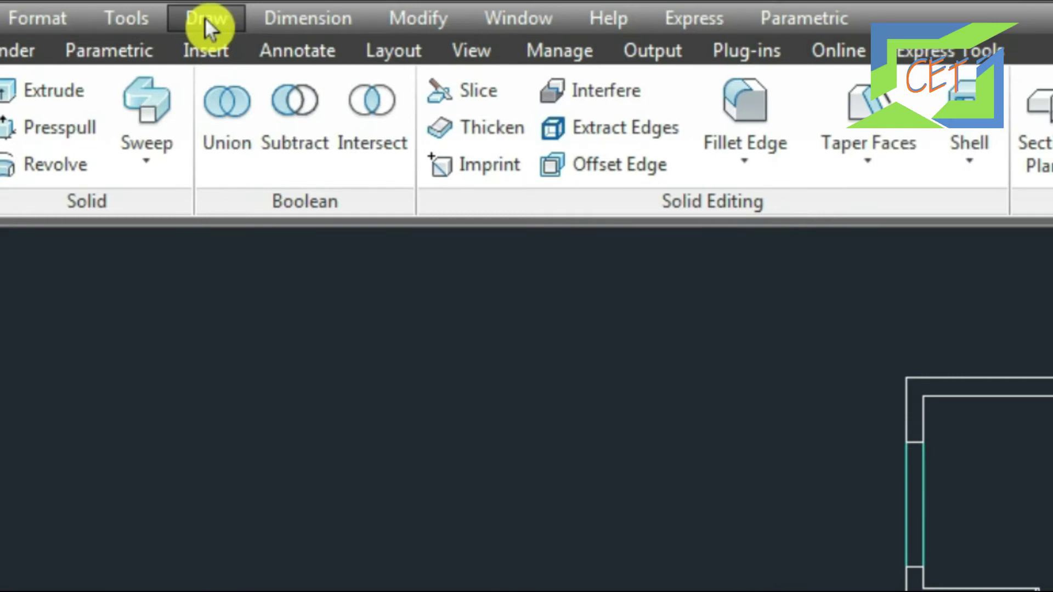
pyautogui.click(208, 25)
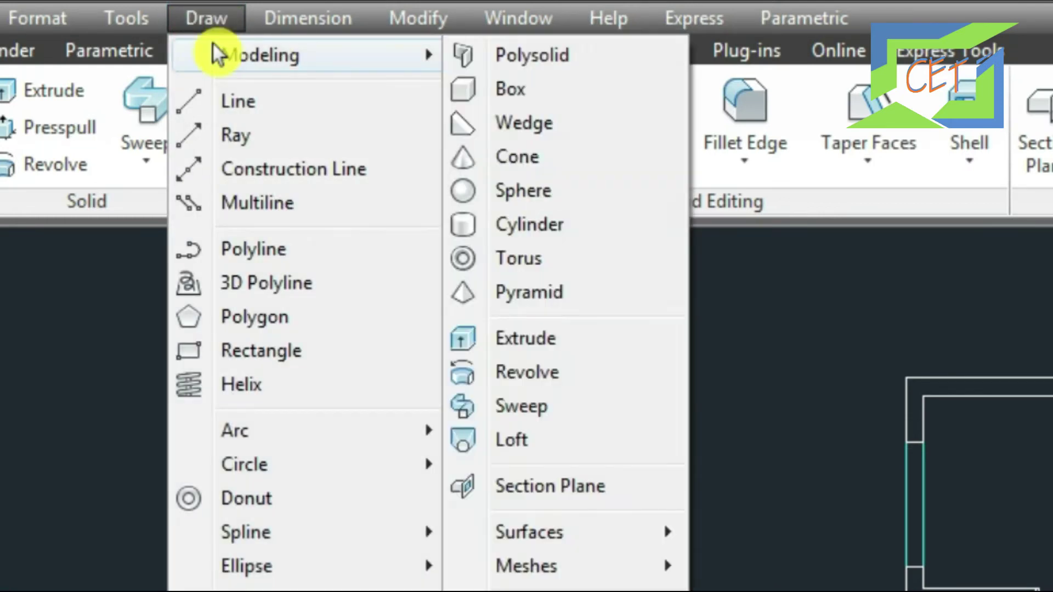
pyautogui.moveTo(260, 55)
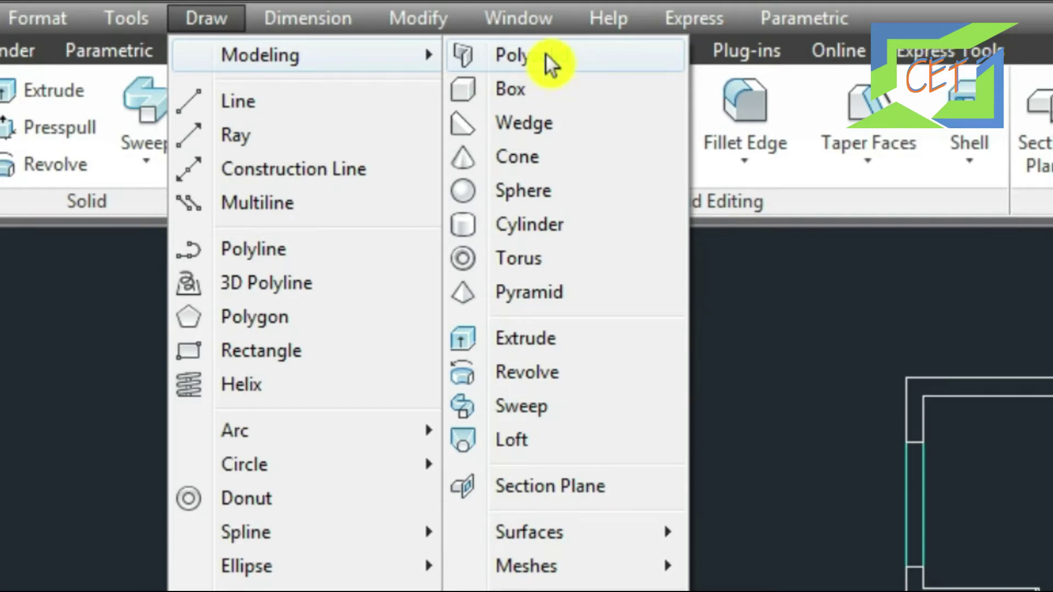
pyautogui.press('Escape')
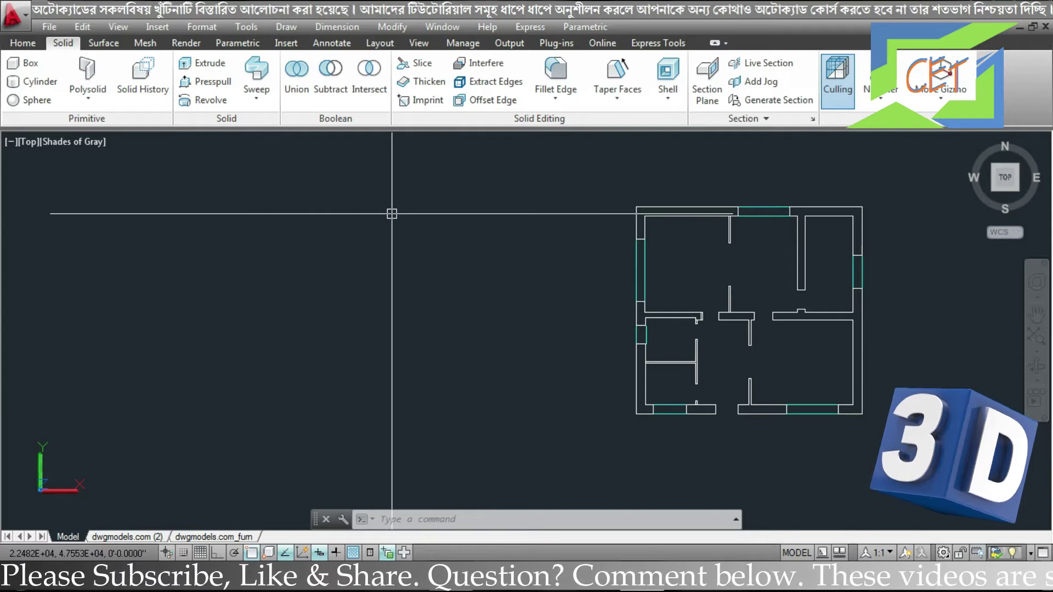
pyautogui.write('PL')
# - With Ortho on, draw a right-up-right polyline left of the house plan
pyautogui.press('Return')
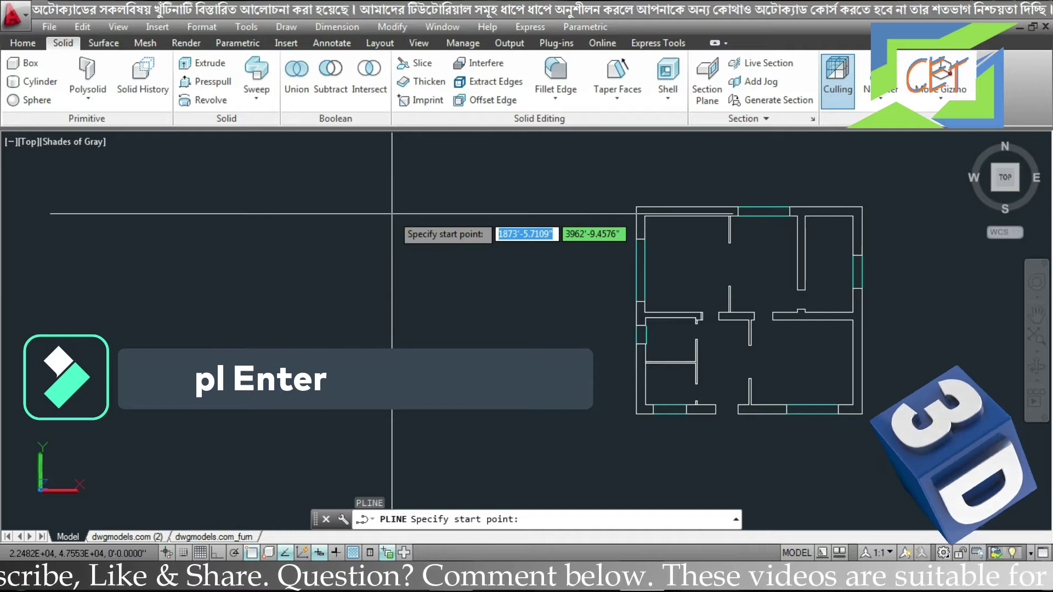
pyautogui.press('F8')
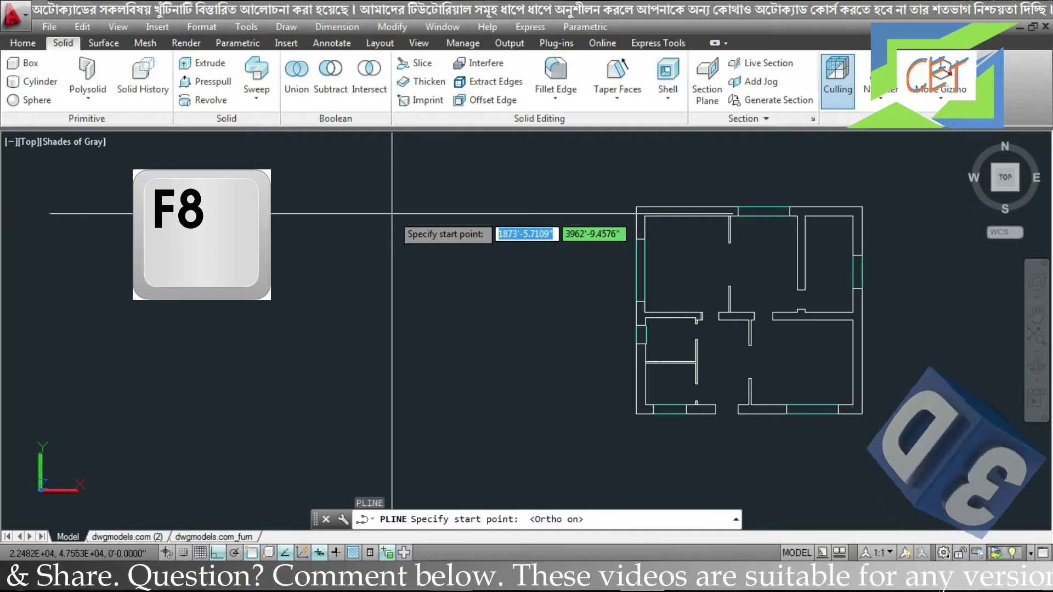
pyautogui.click(247, 371)
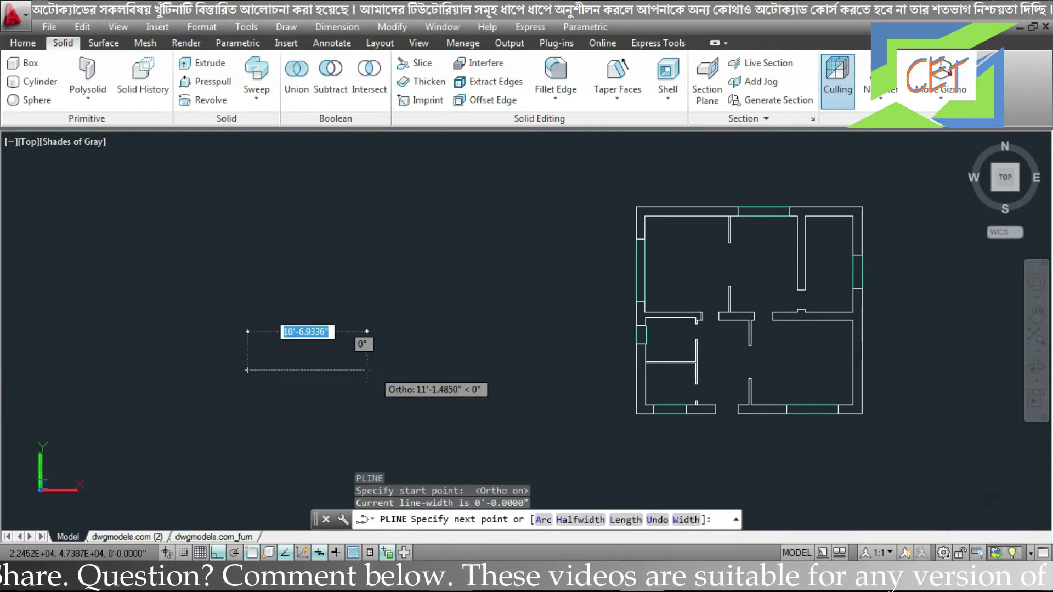
pyautogui.click(363, 370)
pyautogui.click(363, 264)
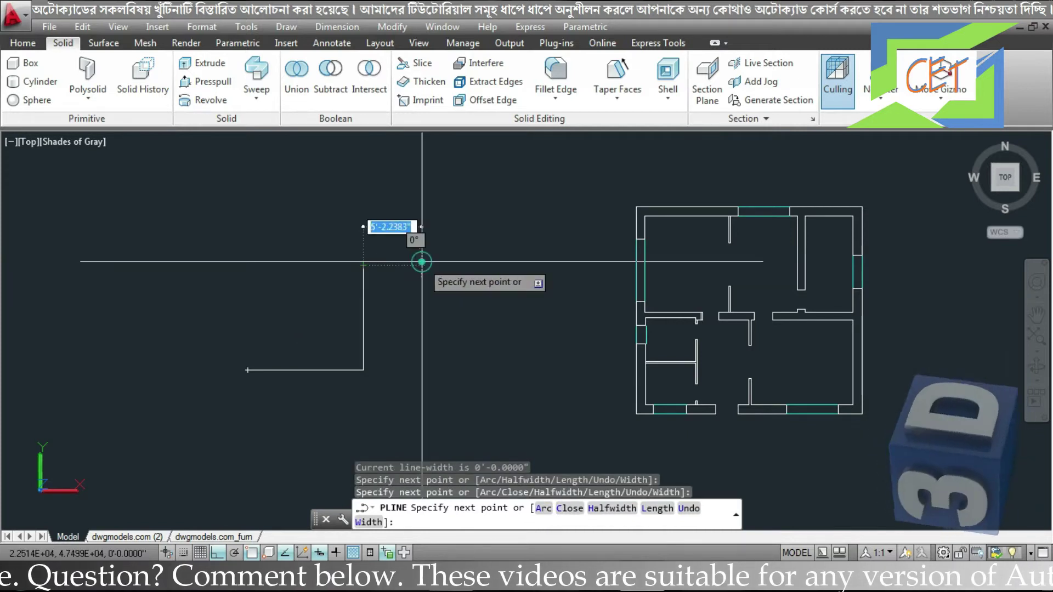
pyautogui.click(421, 262)
pyautogui.press('Escape')
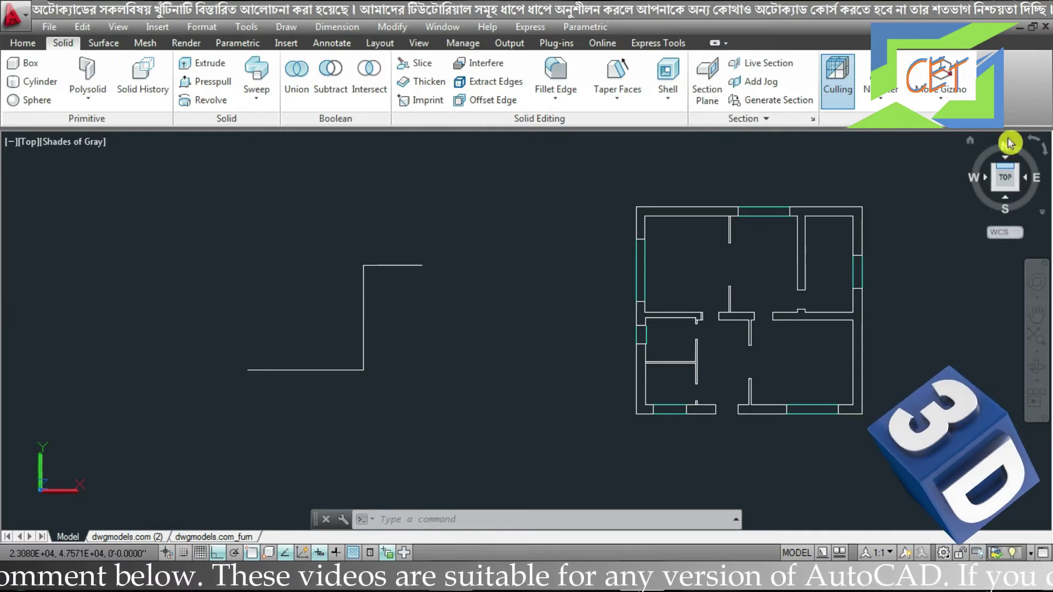
# - Orbit to a 3D view, switch to 2D Wireframe, and turn the grid on
pyautogui.moveTo(975, 146)
pyautogui.mouseDown()
pyautogui.moveTo(674, 257)
pyautogui.moveTo(590, 393)
pyautogui.moveTo(596, 413)
pyautogui.mouseUp()
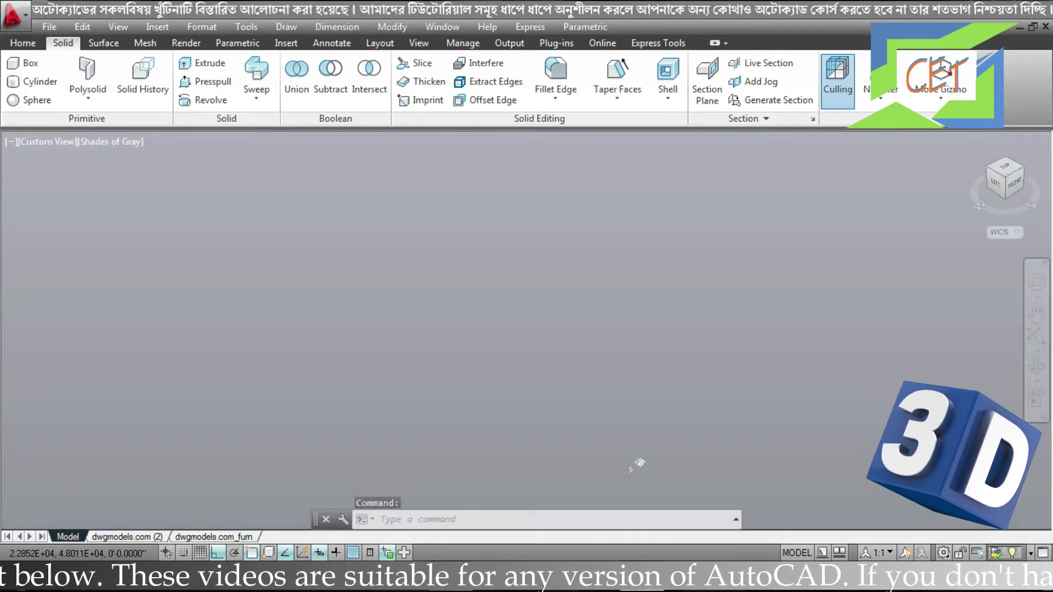
pyautogui.scroll(5, 504, 346)
pyautogui.click(106, 143)
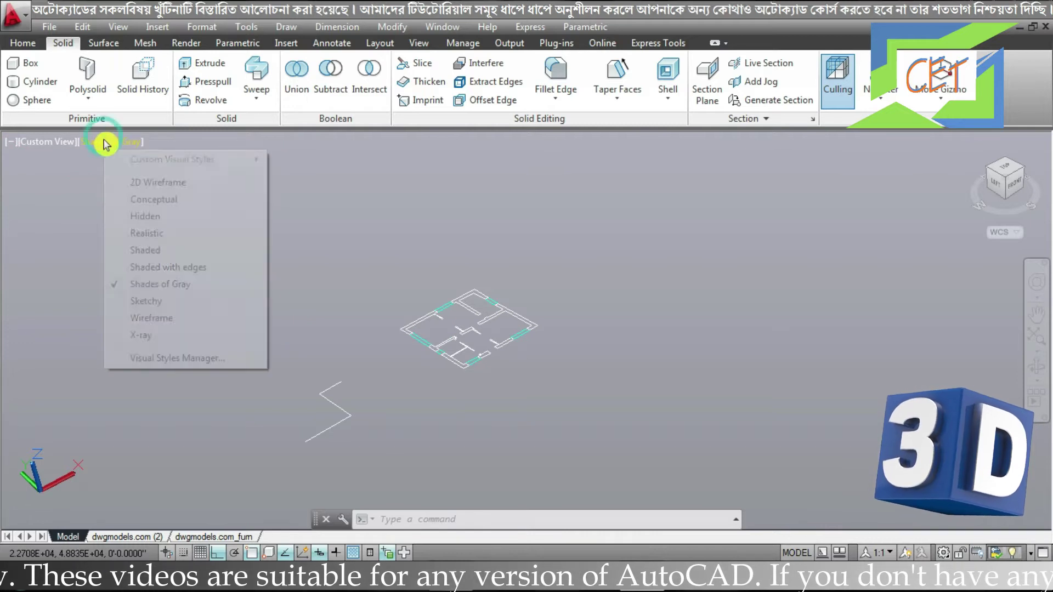
pyautogui.click(152, 180)
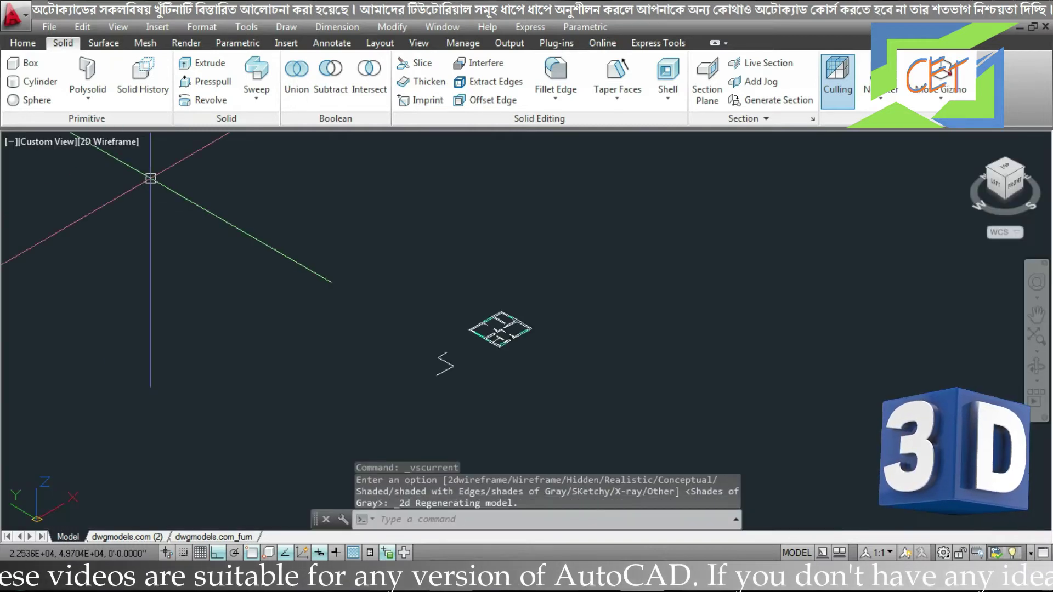
pyautogui.scroll(2, 448, 386)
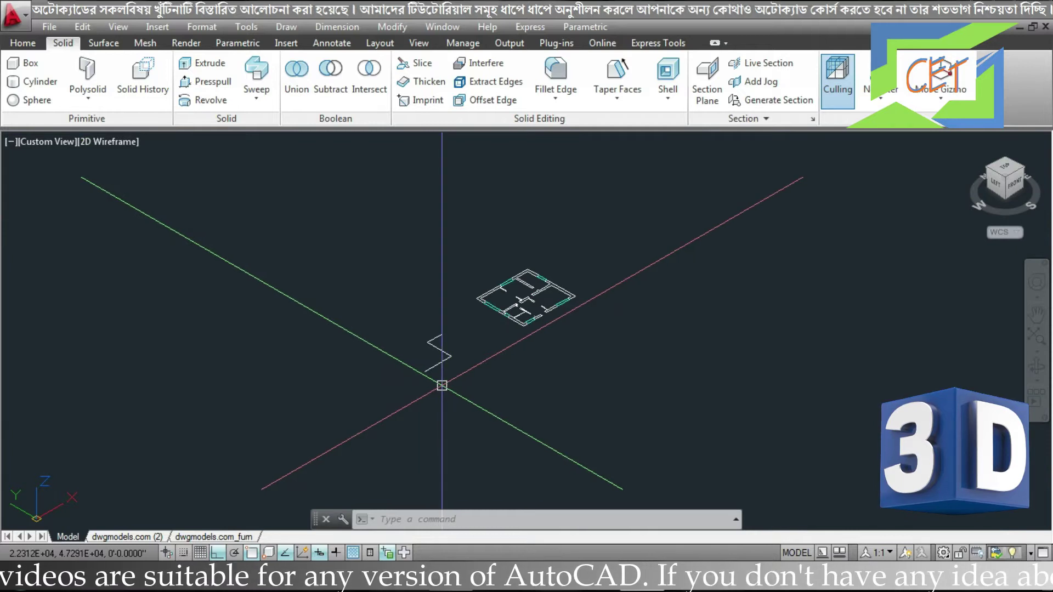
pyautogui.click(201, 553)
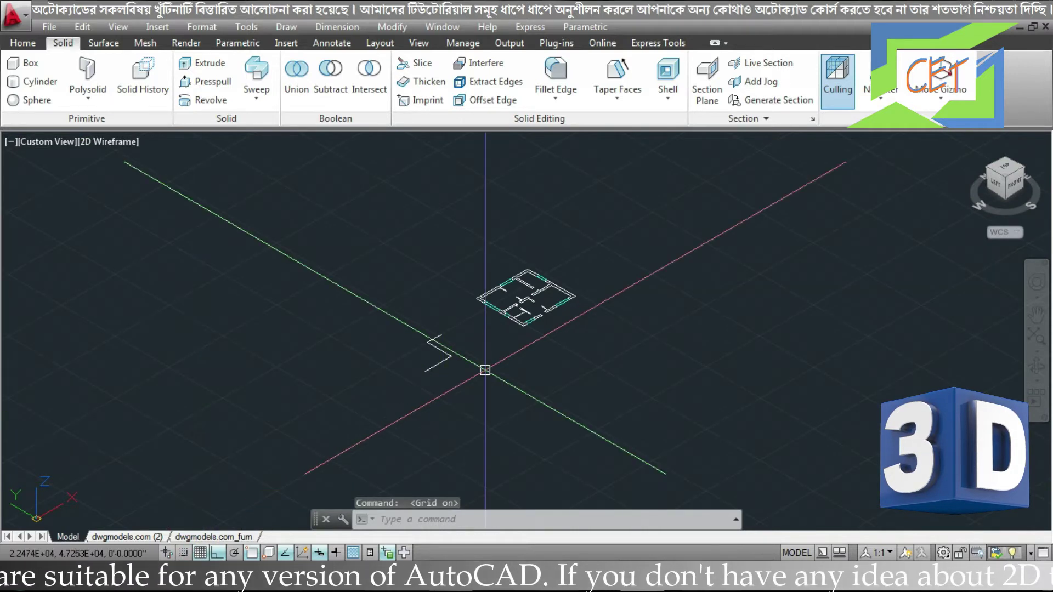
pyautogui.scroll(4, 437, 350)
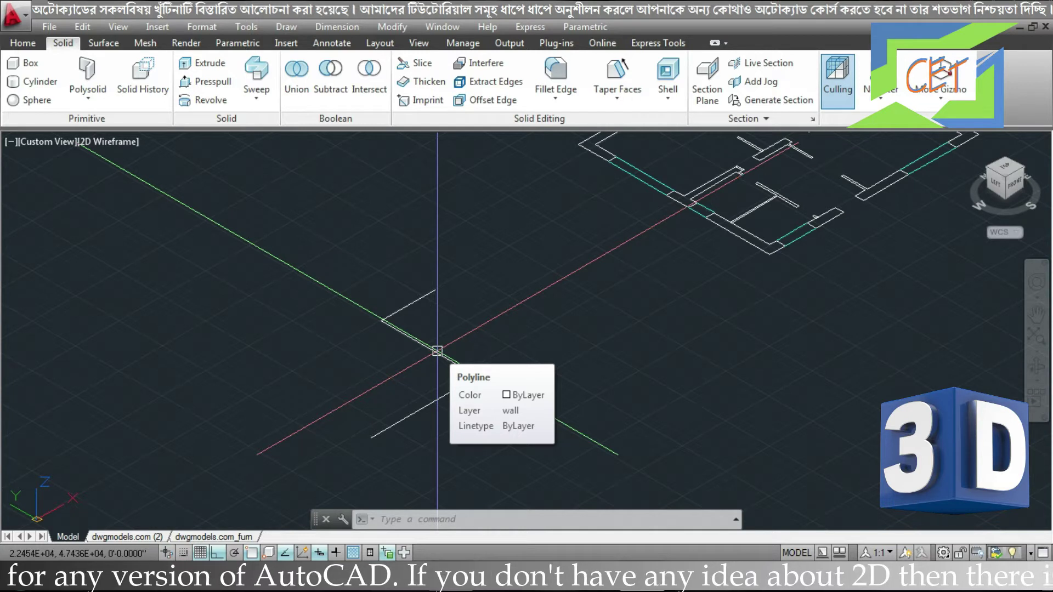
# - Start Polysolid and set the wall height to 10'
pyautogui.write('psolid')
pyautogui.press('Return')
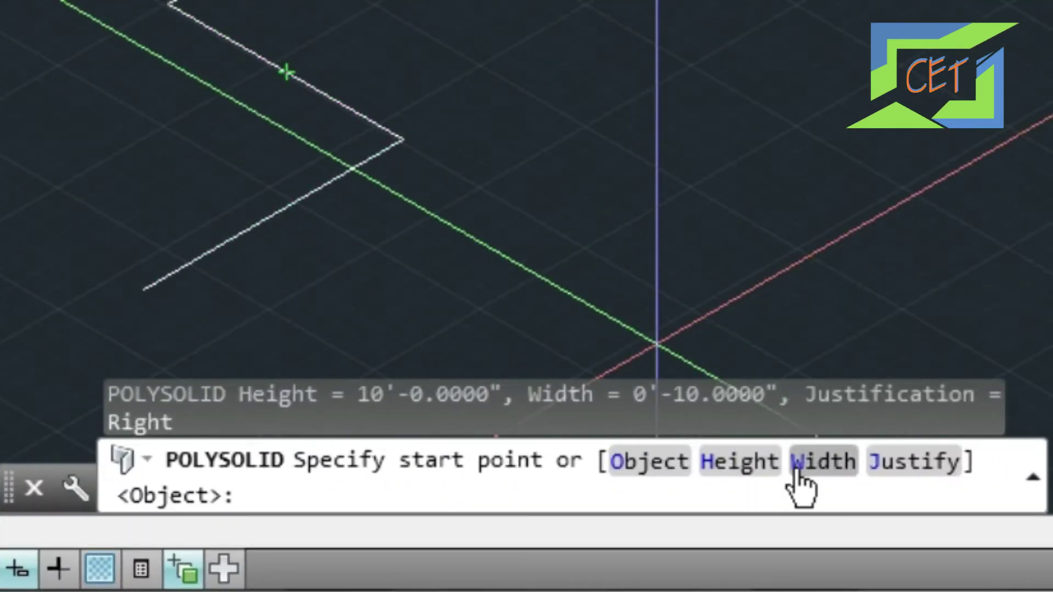
pyautogui.click(722, 465)
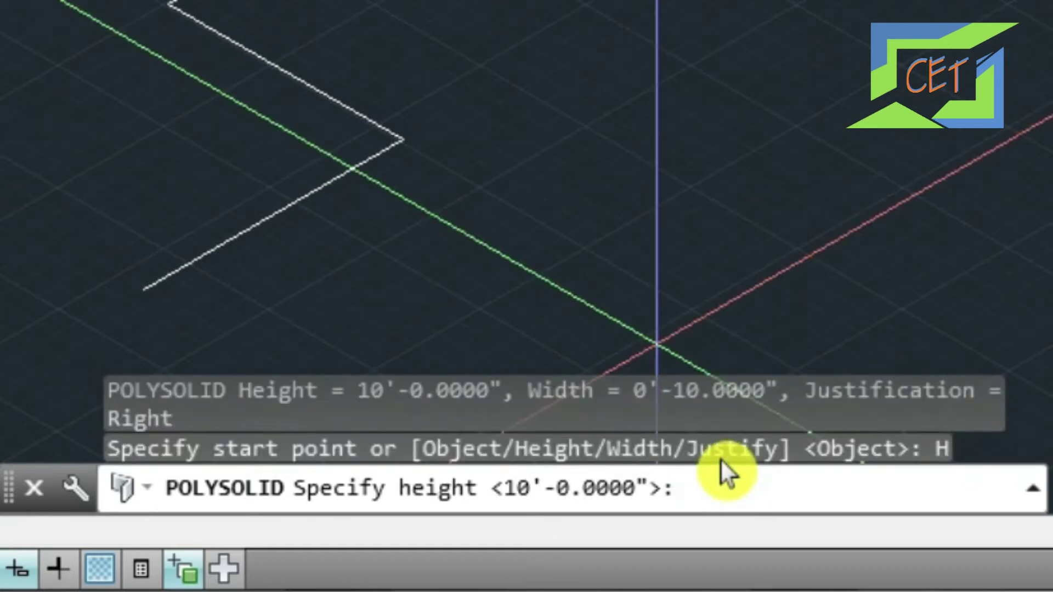
pyautogui.write("10'")
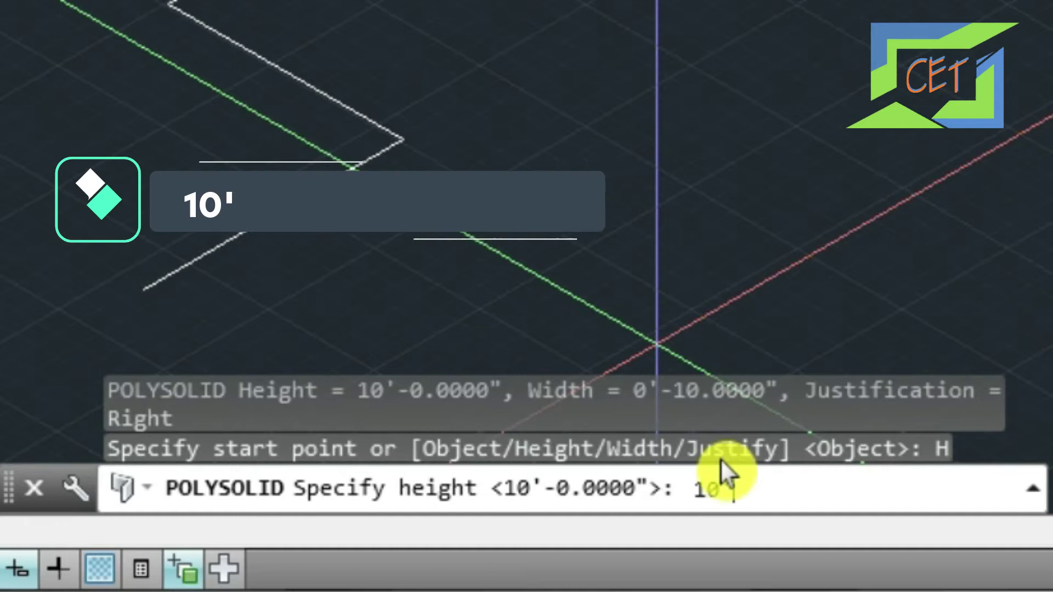
pyautogui.press('Return')
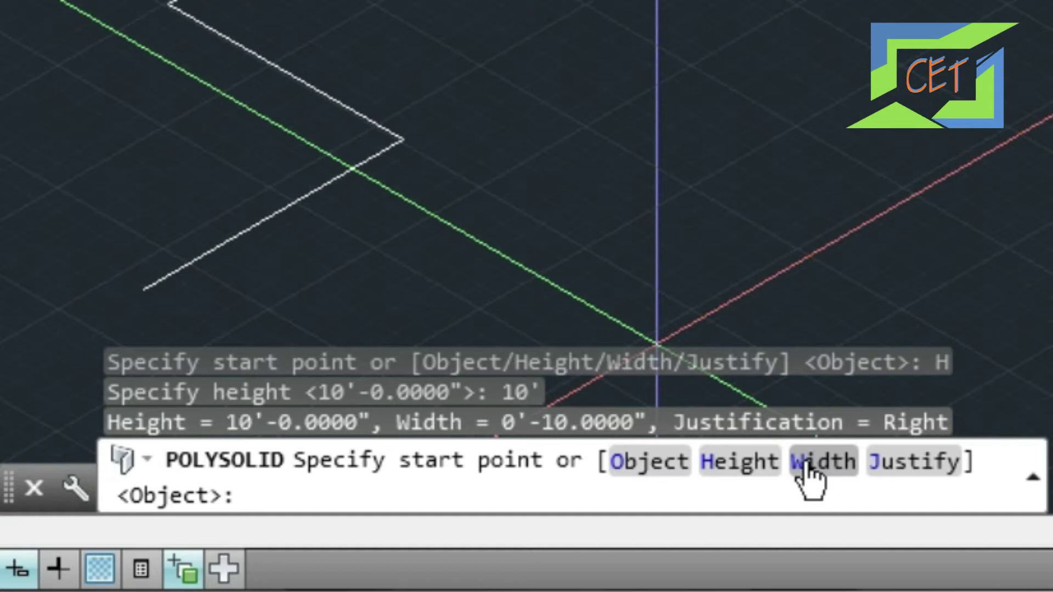
# - Set the polysolid width to 10" and its justification to Center
pyautogui.click(809, 461)
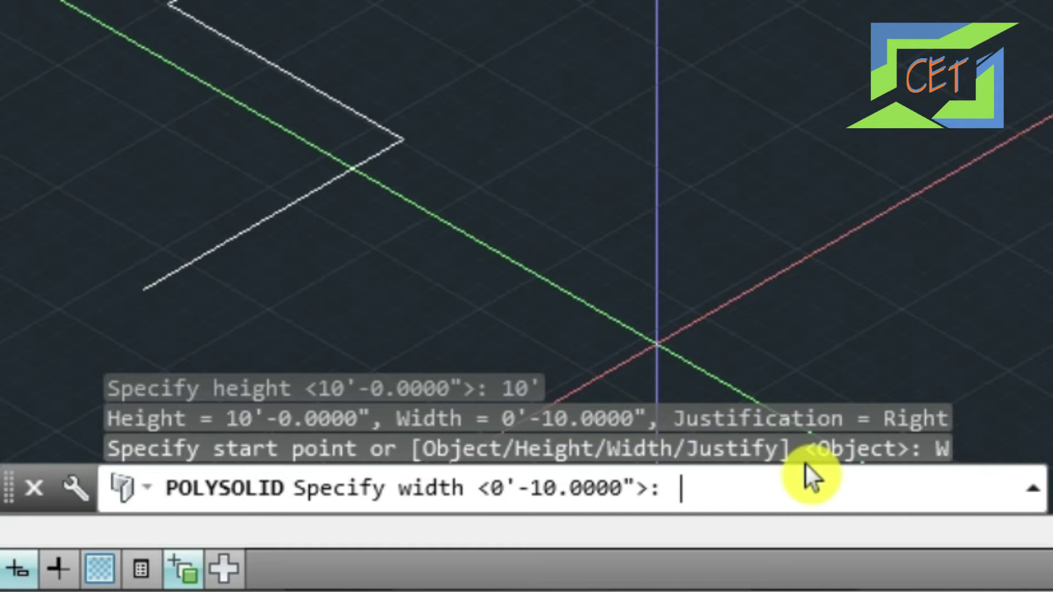
pyautogui.write('10')
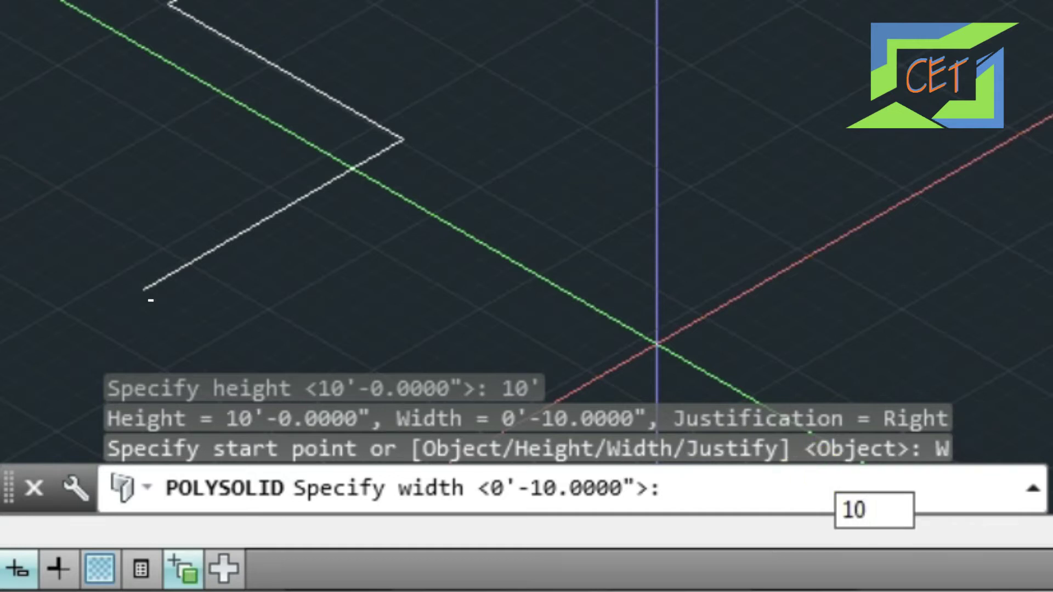
pyautogui.press('Return')
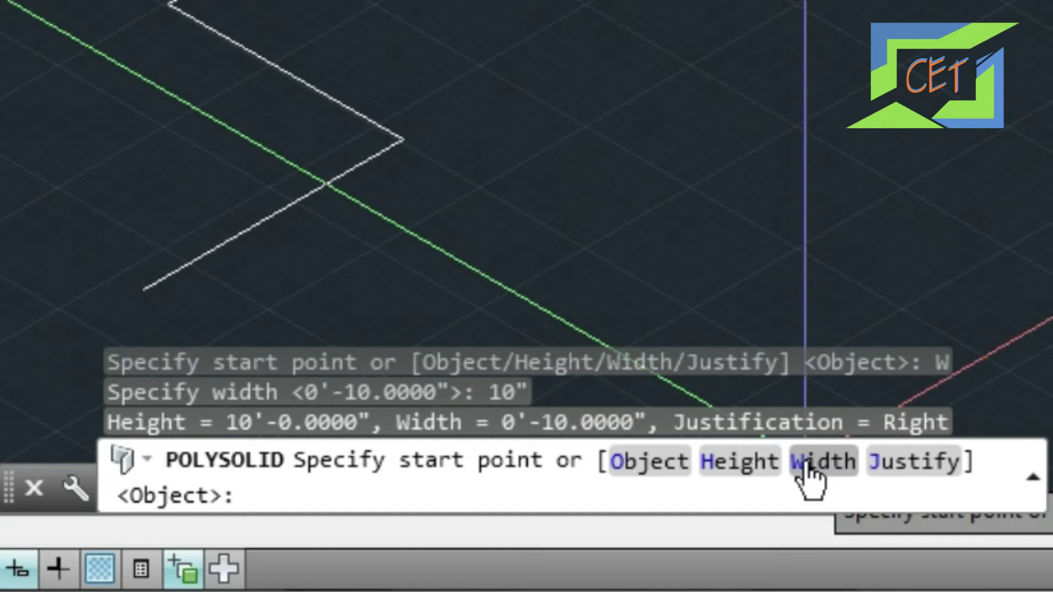
pyautogui.click(911, 463)
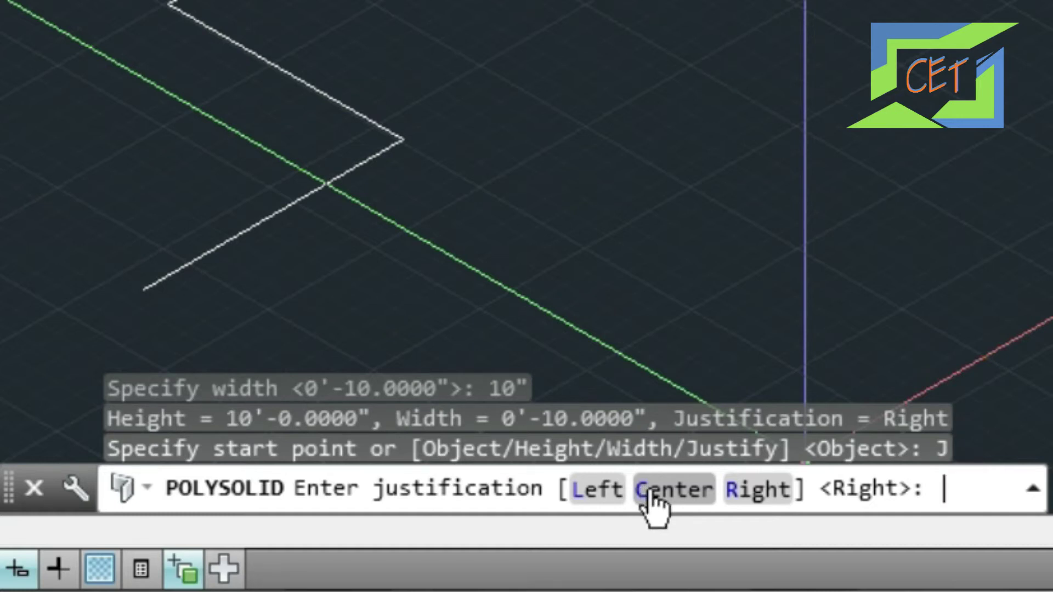
pyautogui.click(650, 491)
pyautogui.write('j')
pyautogui.press('Return')
pyautogui.write('c')
pyautogui.press('Return')
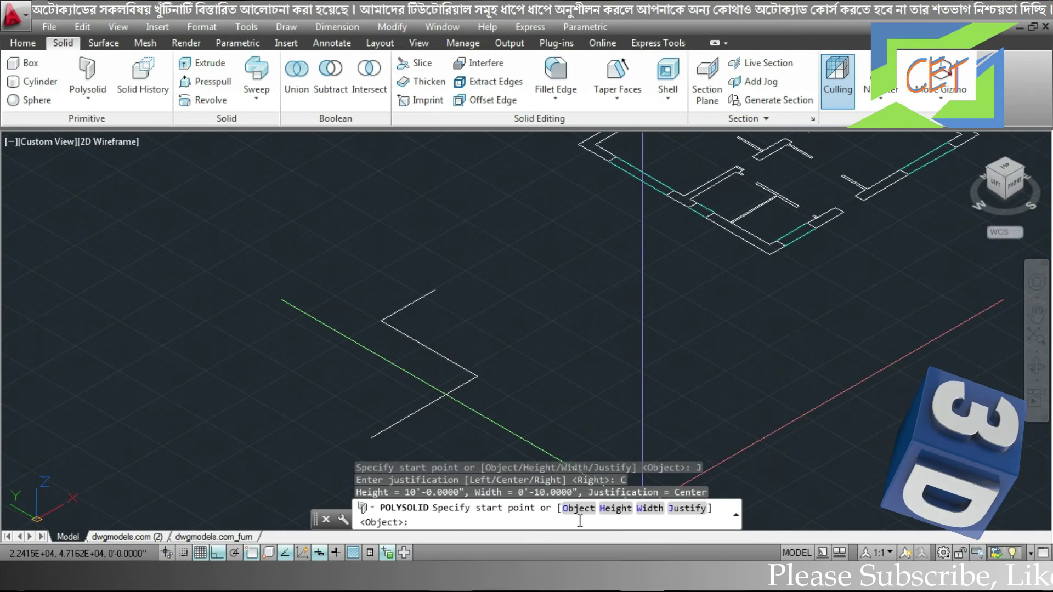
# - Start the wall at the sketch endpoint and snap its first corner to the next endpoint
pyautogui.scroll(4, 351, 423)
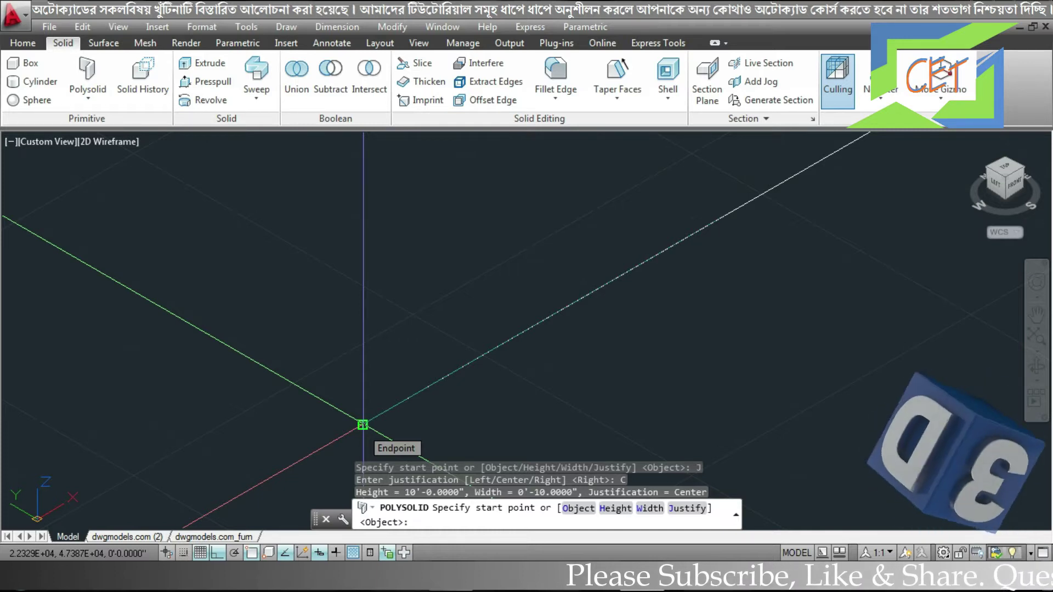
pyautogui.click(363, 425)
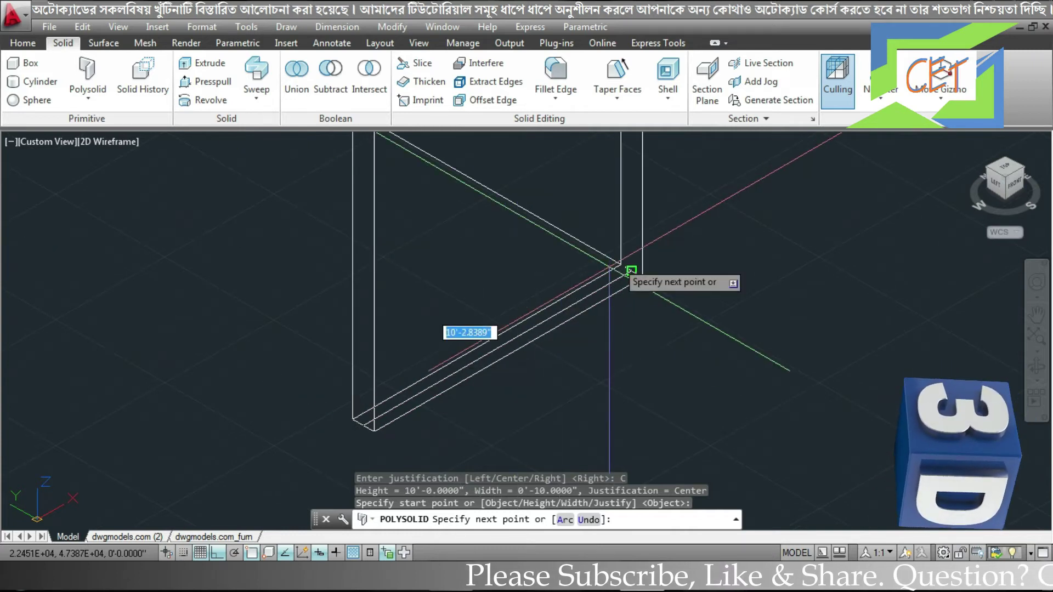
pyautogui.scroll(5, 627, 265)
pyautogui.scroll(-4, 627, 265)
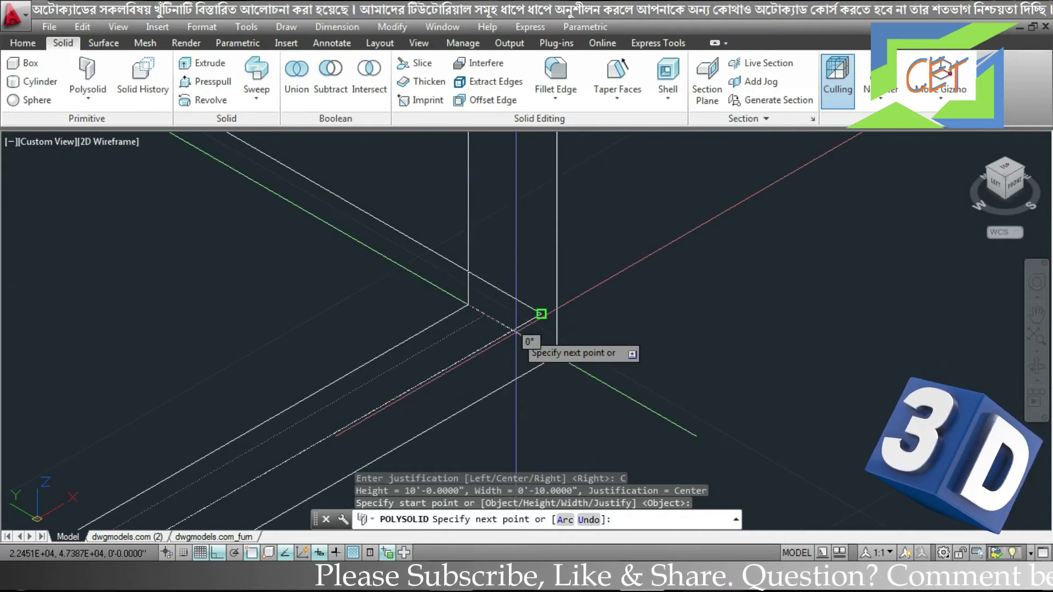
pyautogui.click(541, 314)
# - Add two more corner points to the wall and end the command
pyautogui.scroll(-3, 554, 331)
pyautogui.scroll(3, 551, 319)
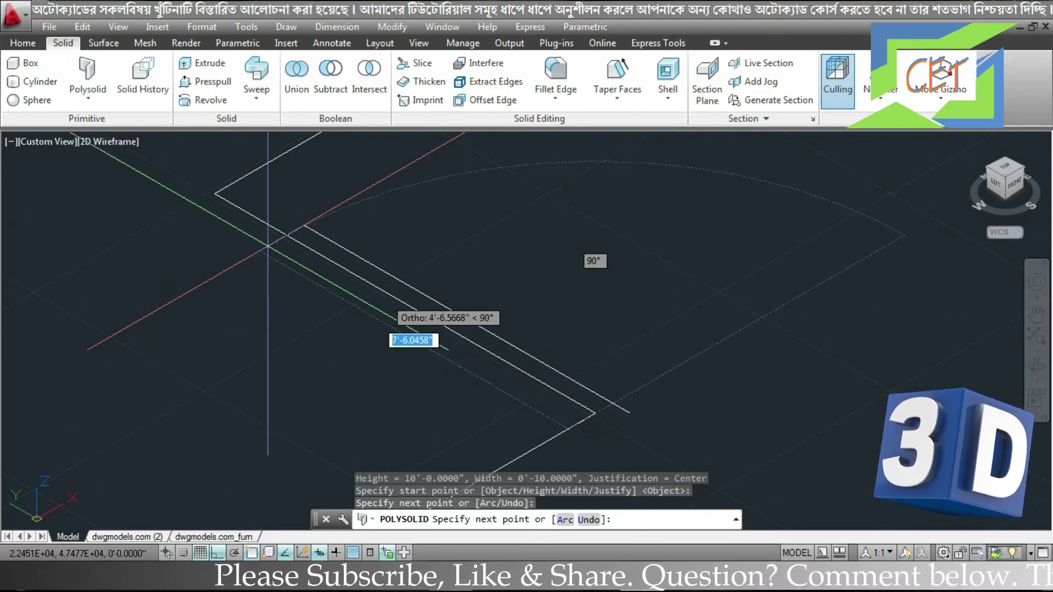
pyautogui.scroll(-2, 203, 204)
pyautogui.scroll(3, 201, 202)
pyautogui.scroll(-2, 202, 202)
pyautogui.scroll(3, 315, 307)
pyautogui.scroll(-1, 312, 306)
pyautogui.scroll(-1, 312, 306)
pyautogui.scroll(1, 310, 302)
pyautogui.click(311, 306)
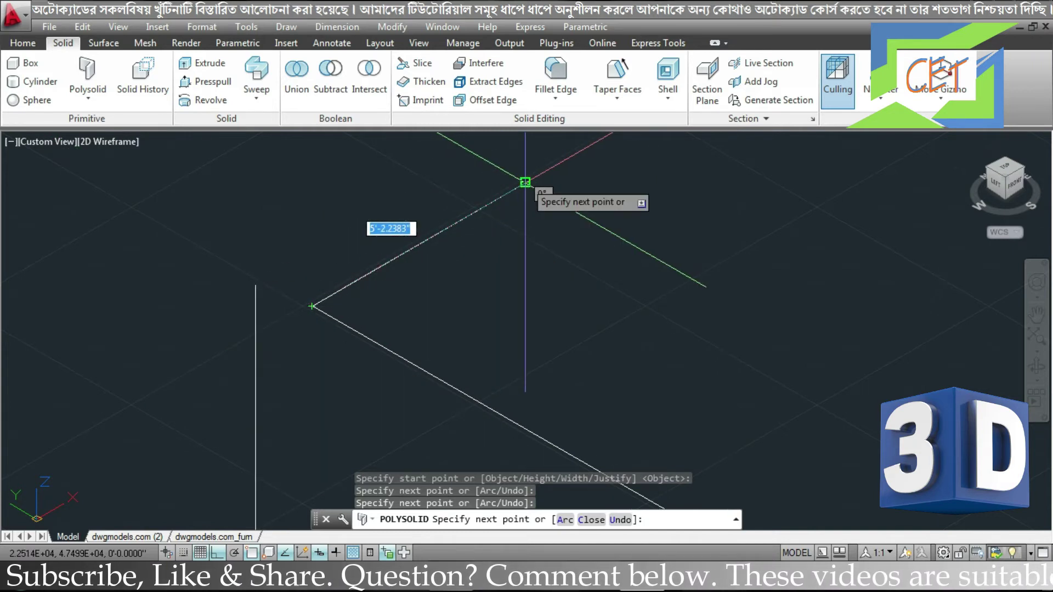
pyautogui.click(524, 182)
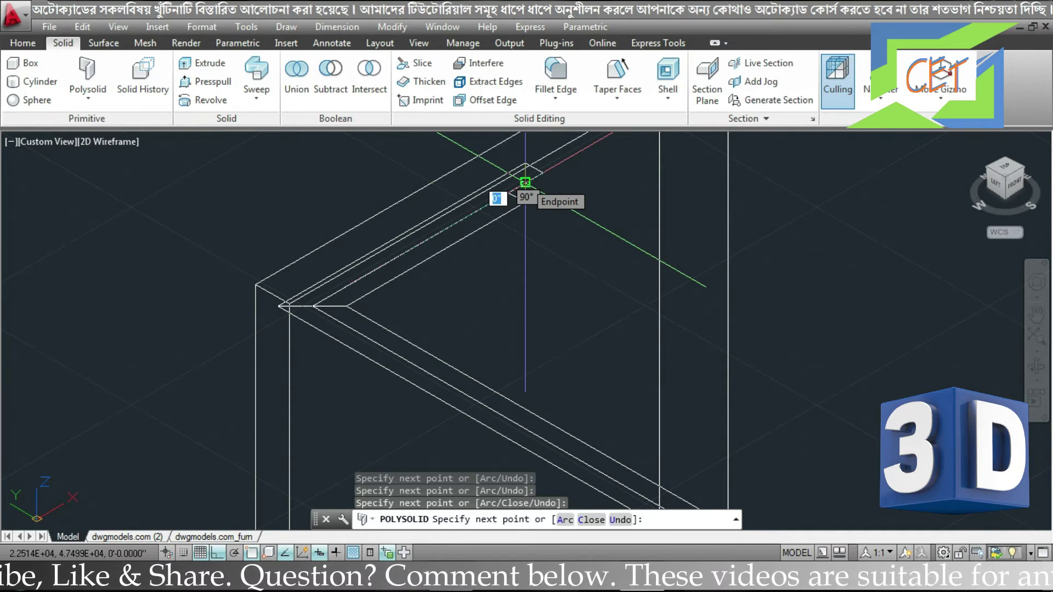
pyautogui.press('Return')
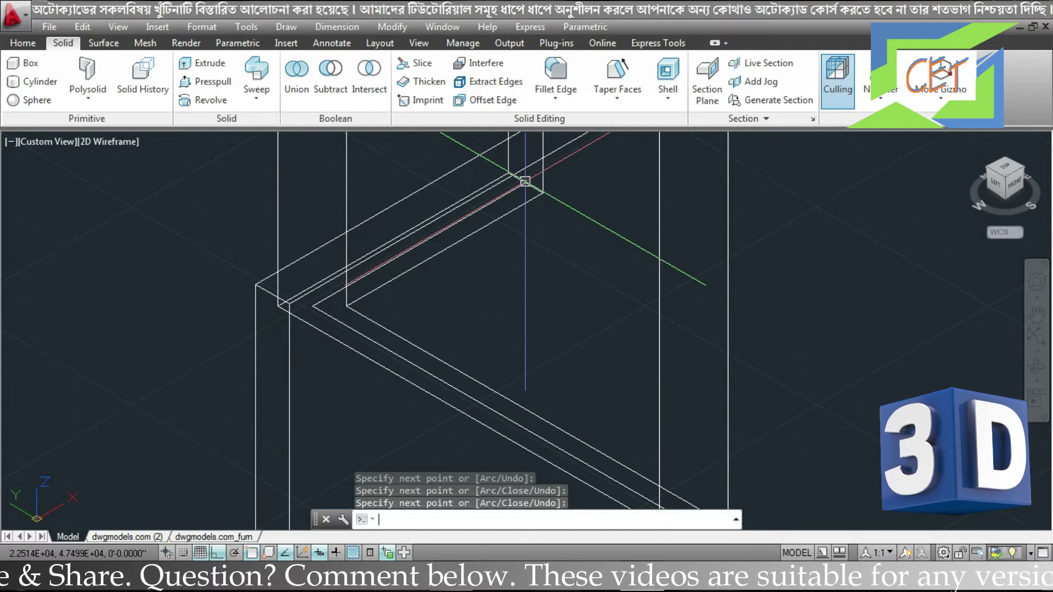
pyautogui.scroll(-4, 525, 182)
# - Orbit the walls and display the model in Shades of Gray
pyautogui.keyDown('shift'); pyautogui.moveTo(665, 315); pyautogui.dragTo(552, 357, button='middle'); pyautogui.keyUp('shift')
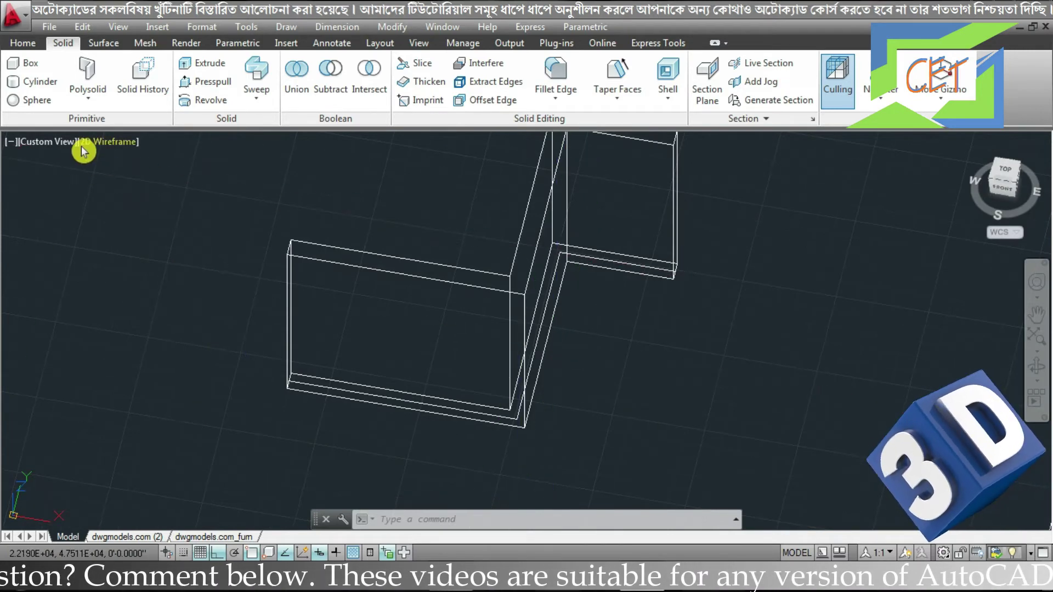
pyautogui.click(88, 147)
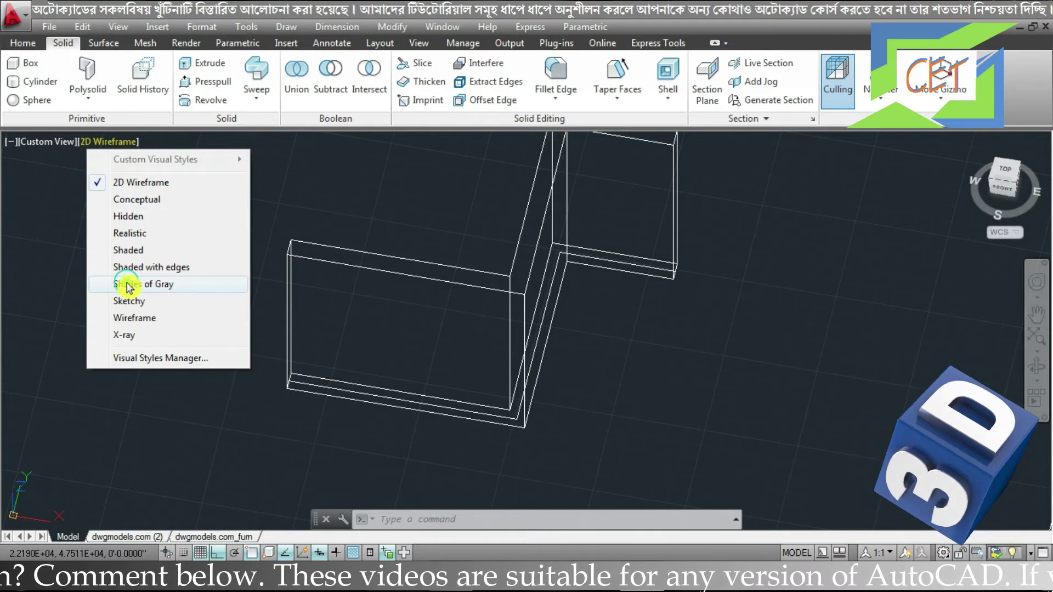
pyautogui.click(127, 286)
pyautogui.moveTo(216, 339)
pyautogui.mouseDown(button='middle')
pyautogui.moveTo(204, 371)
pyautogui.moveTo(277, 400)
pyautogui.mouseUp(button='middle')
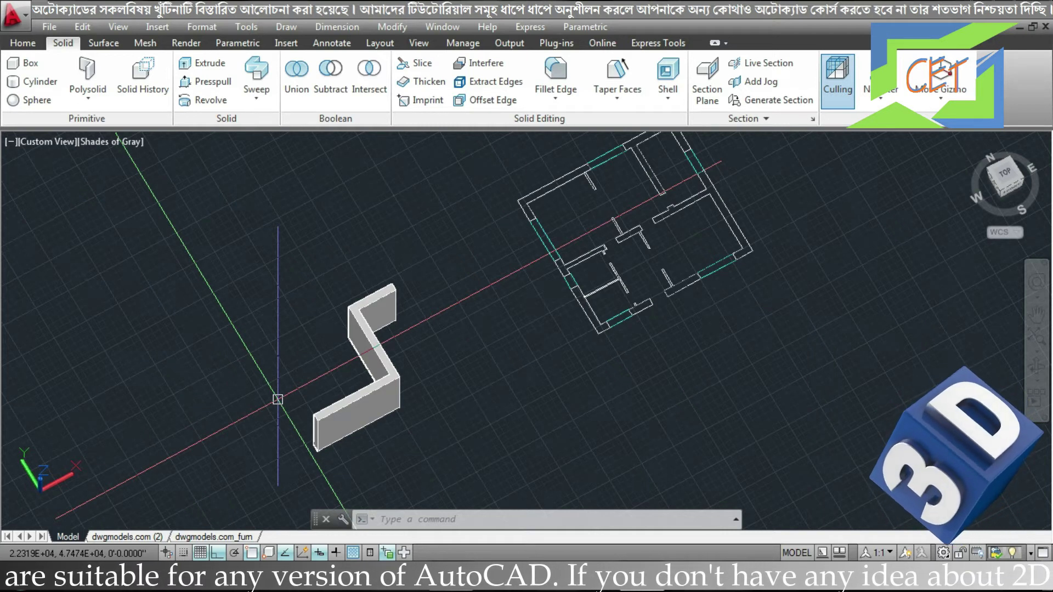
# - Undo back to the 2D wireframe state and restart Polysolid
pyautogui.hotkey('ctrl', 'z')
pyautogui.hotkey('ctrl', 'z')
pyautogui.hotkey('ctrl', 'z')
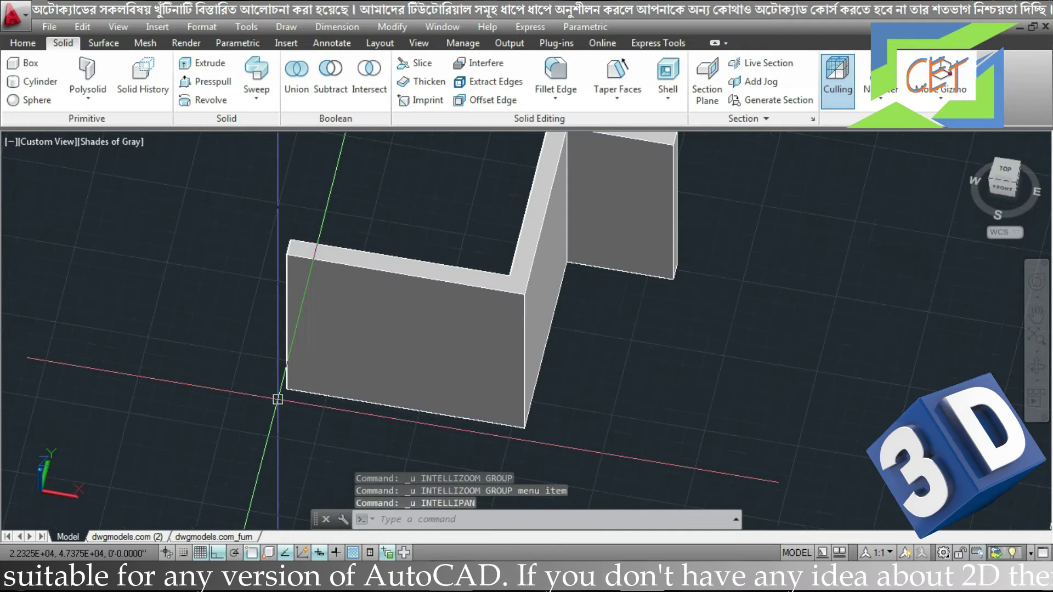
pyautogui.hotkey('ctrl', 'z')
pyautogui.hotkey('ctrl', 'z')
pyautogui.hotkey('ctrl', 'z')
pyautogui.hotkey('ctrl', 'z')
pyautogui.write('ps')
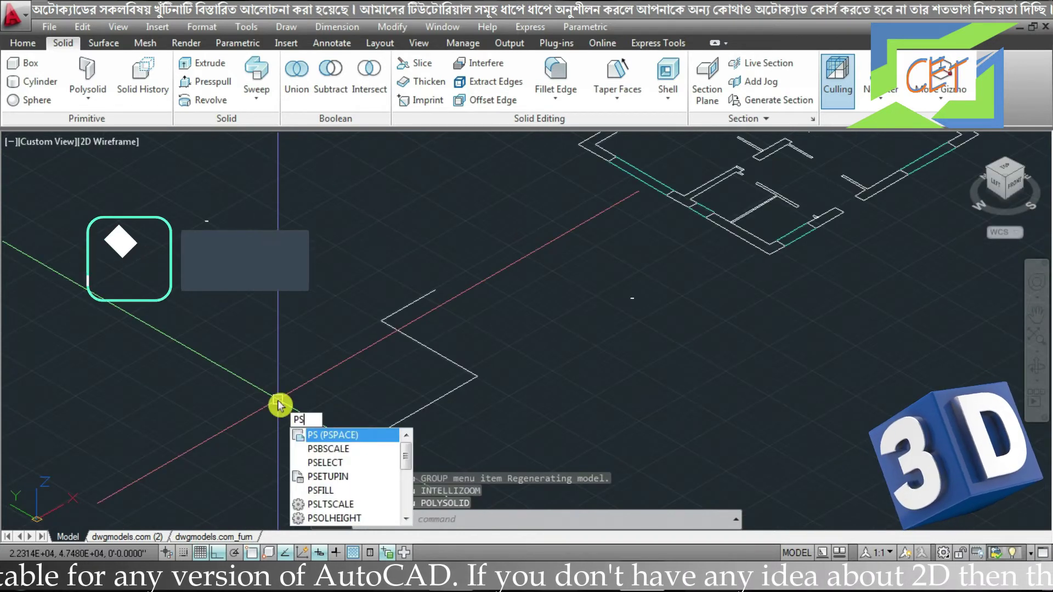
pyautogui.write('oli')
pyautogui.press('Return')
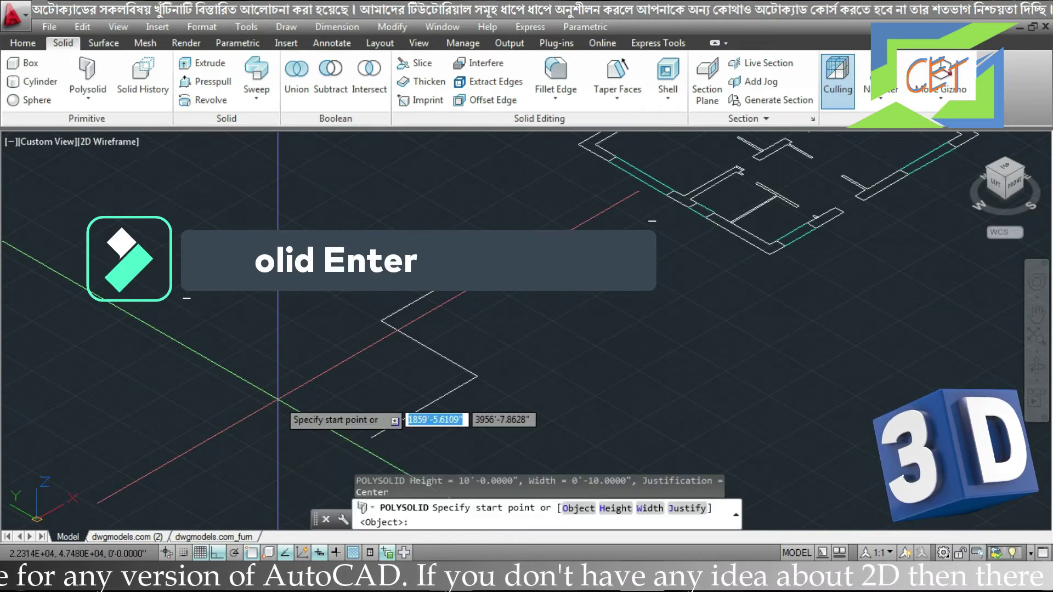
# - Draw a Left-justified wall from the endpoint through four corner points, then end it
pyautogui.click(901, 458)
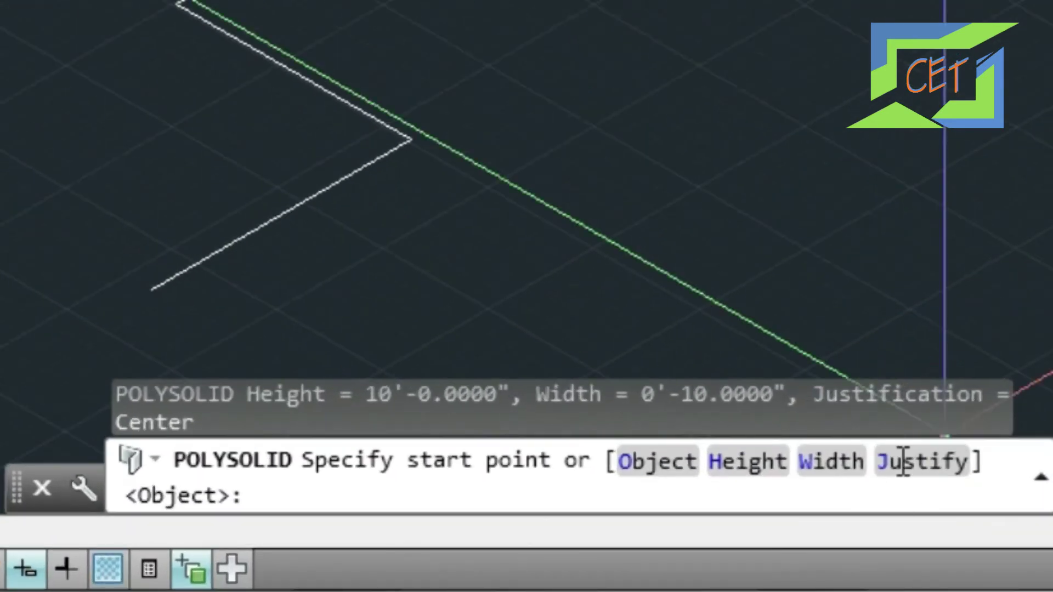
pyautogui.write('J')
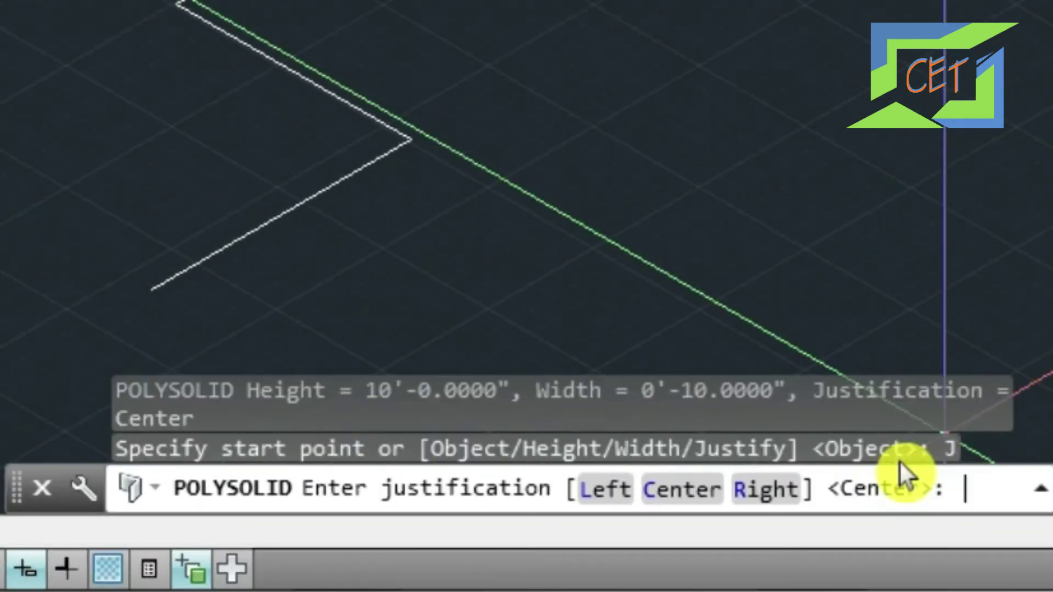
pyautogui.click(617, 492)
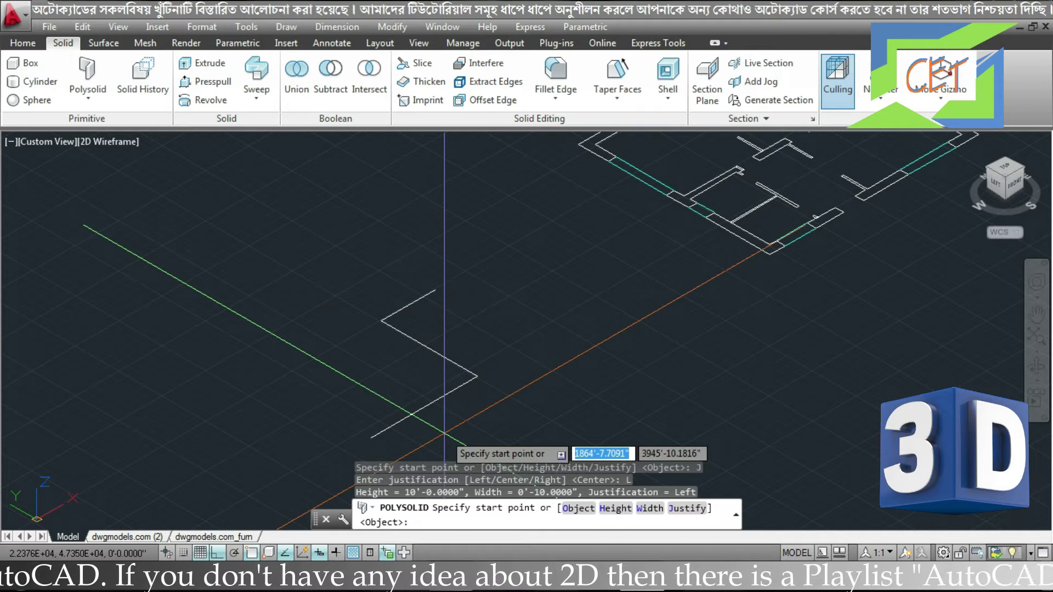
pyautogui.click(371, 438)
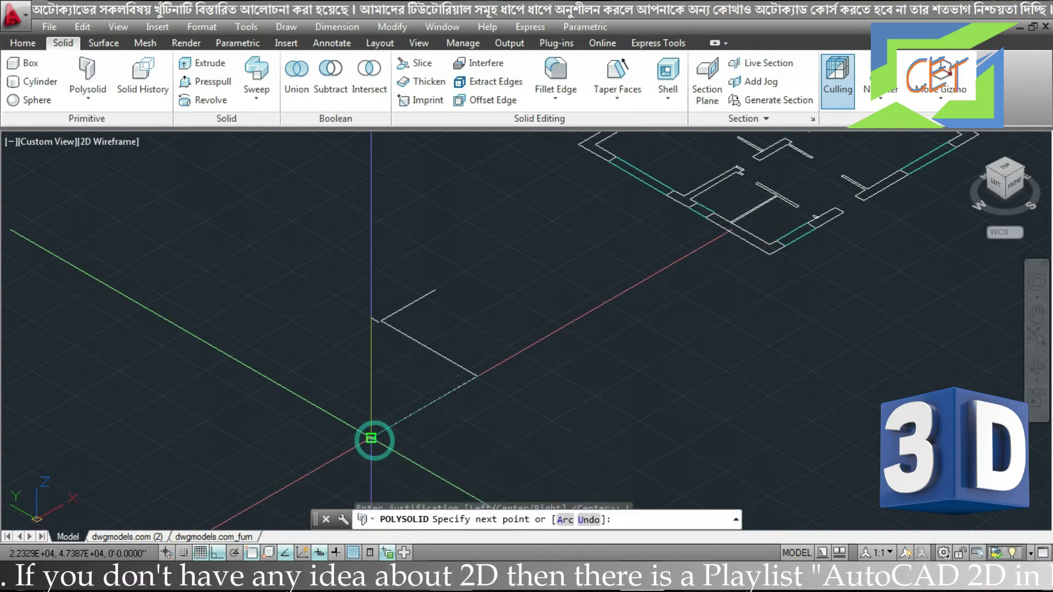
pyautogui.click(464, 366)
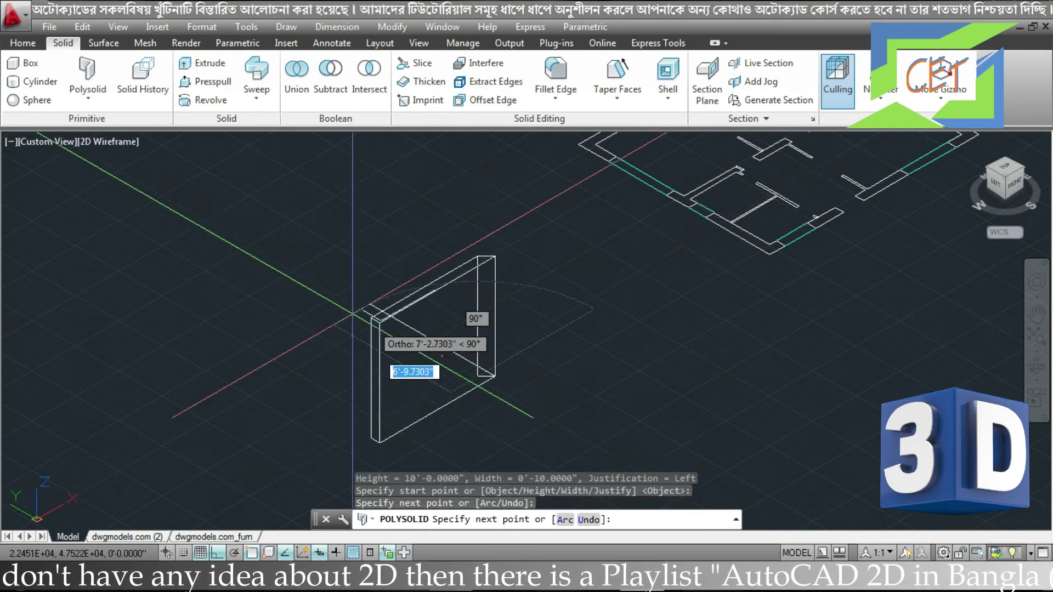
pyautogui.scroll(4, 368, 310)
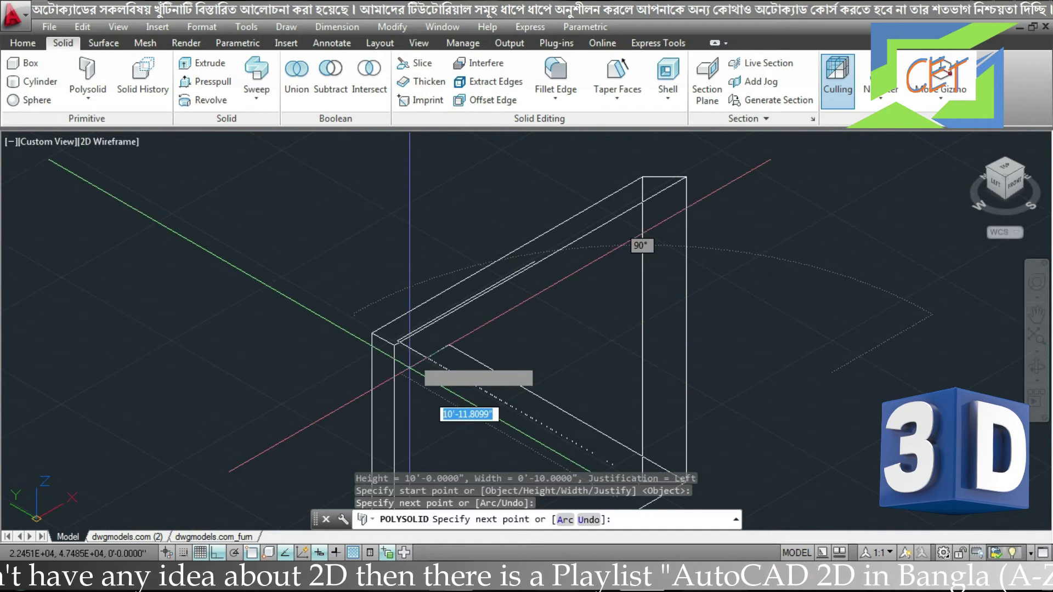
pyautogui.click(397, 340)
pyautogui.click(427, 329)
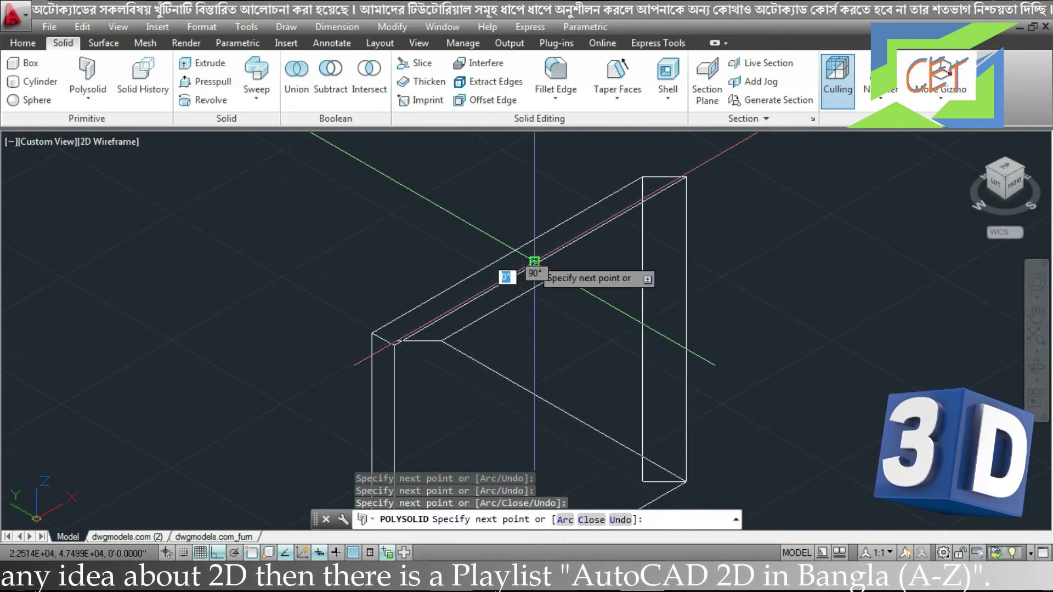
pyautogui.click(534, 261)
pyautogui.press('Return')
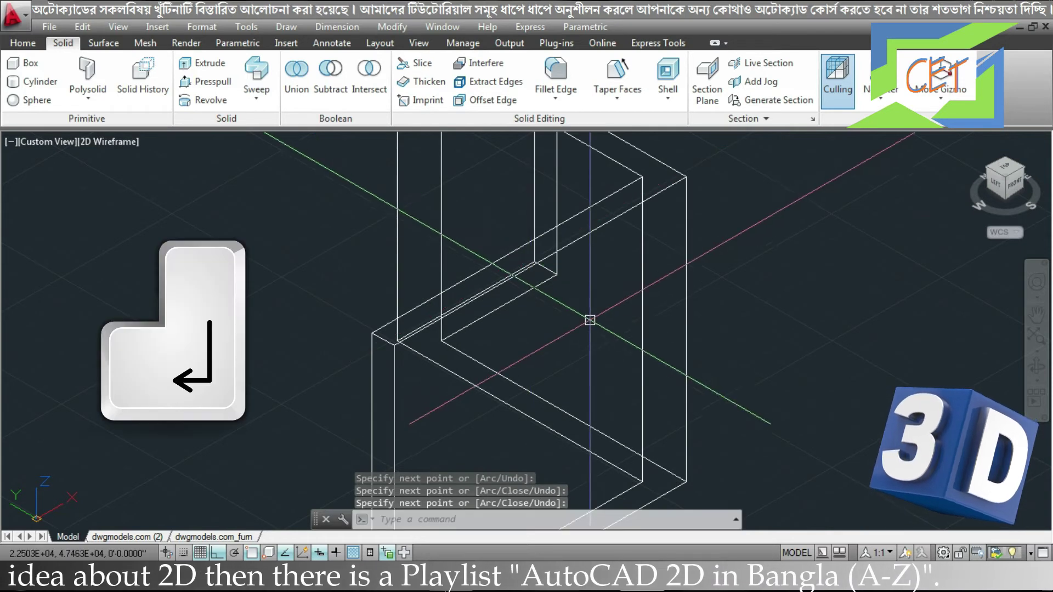
pyautogui.scroll(-3, 589, 320)
# - Orbit the model to view the new Left-justified wall from another angle
pyautogui.moveTo(590, 329)
pyautogui.keyDown('shift'); pyautogui.mouseDown(button='middle')
pyautogui.moveTo(700, 383)
pyautogui.moveTo(661, 380)
pyautogui.mouseUp(button='middle'); pyautogui.keyUp('shift')
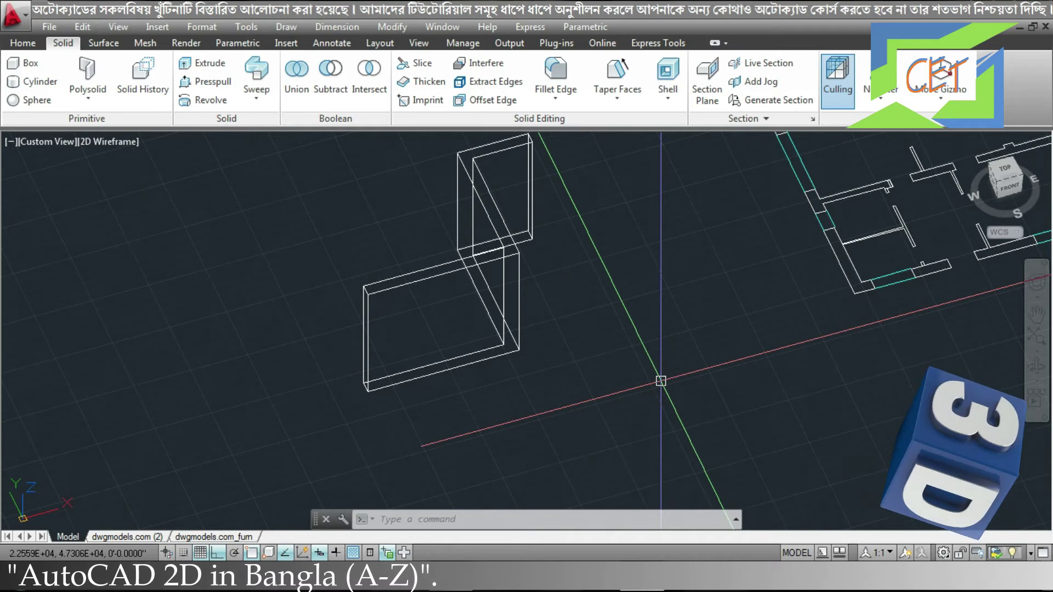
# - Draw a circle beside the walls and start Polysolid from the Home tab
pyautogui.write('c')
pyautogui.press('Return')
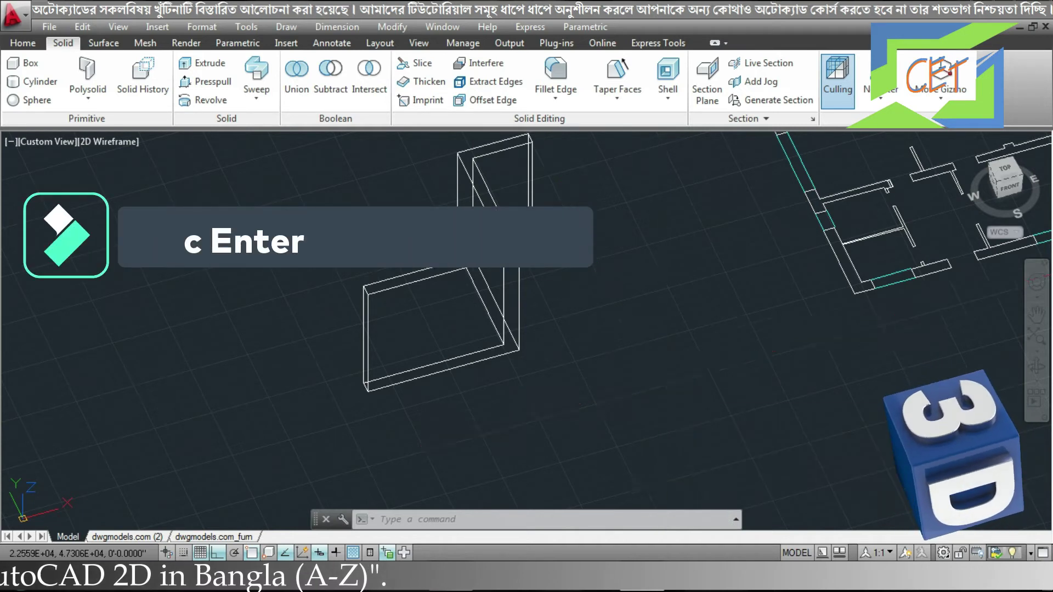
pyautogui.click(683, 365)
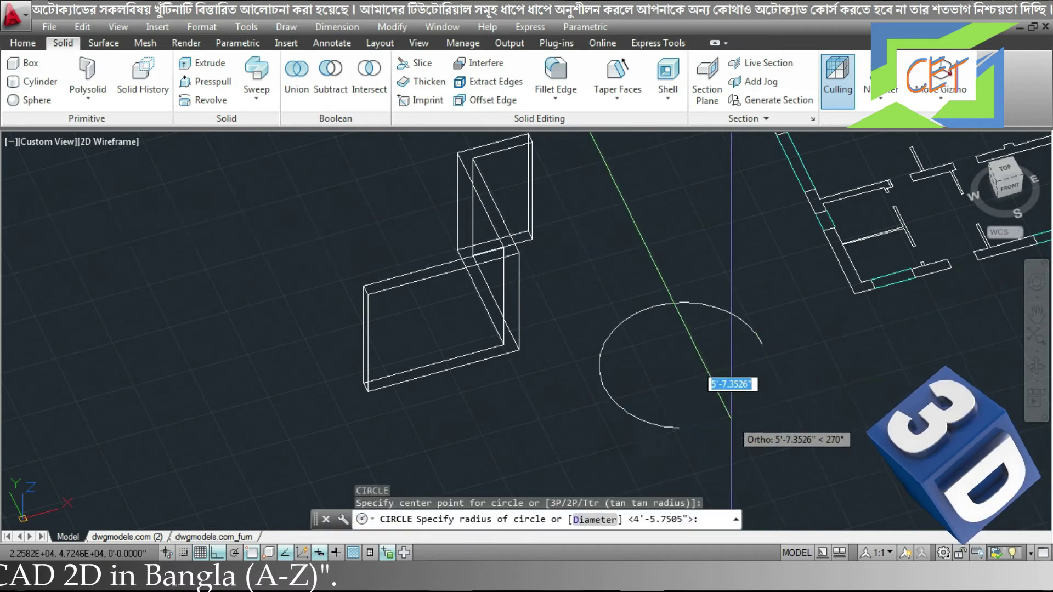
pyautogui.click(730, 417)
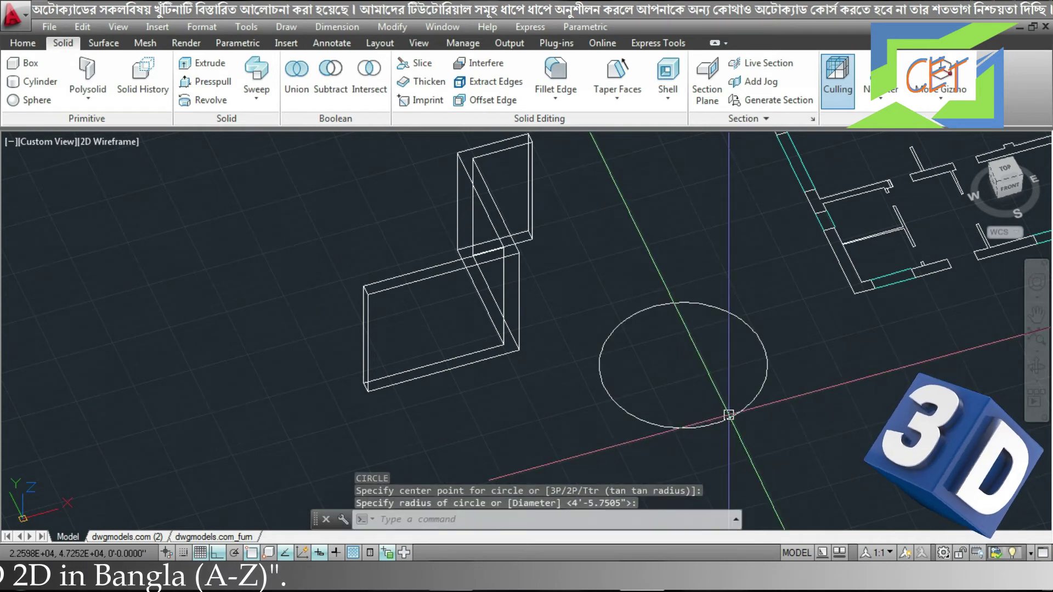
pyautogui.click(16, 45)
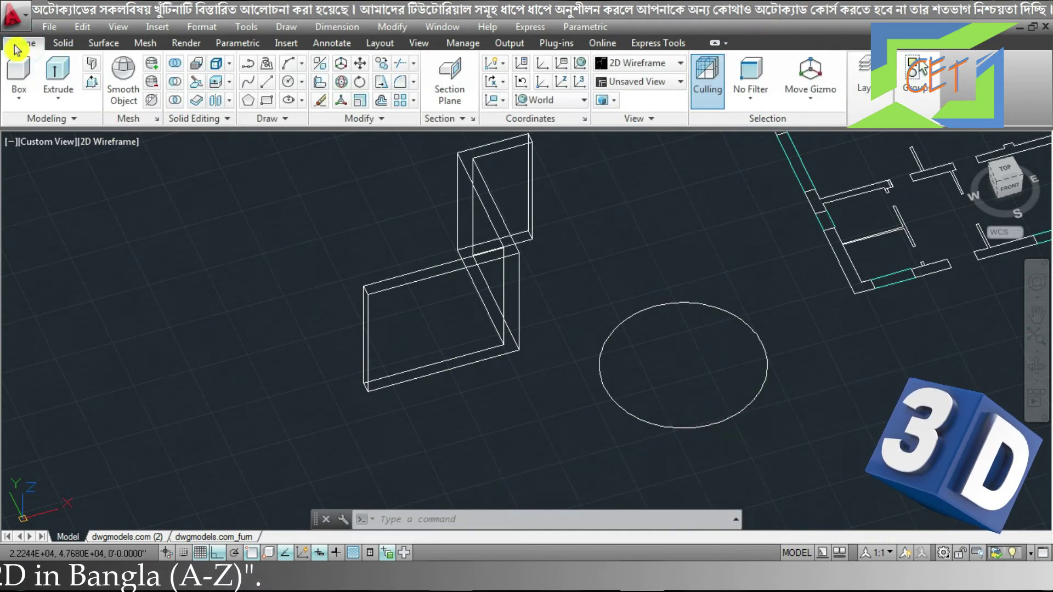
pyautogui.click(91, 66)
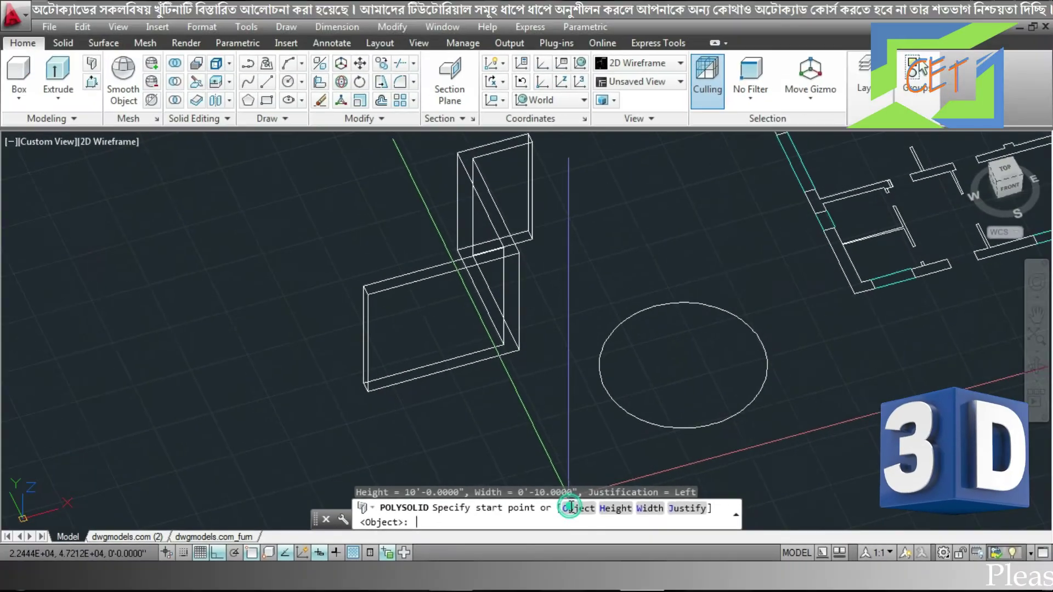
# - Use Polysolid's Object option to convert the circle into a round 10' wall
pyautogui.click(534, 503)
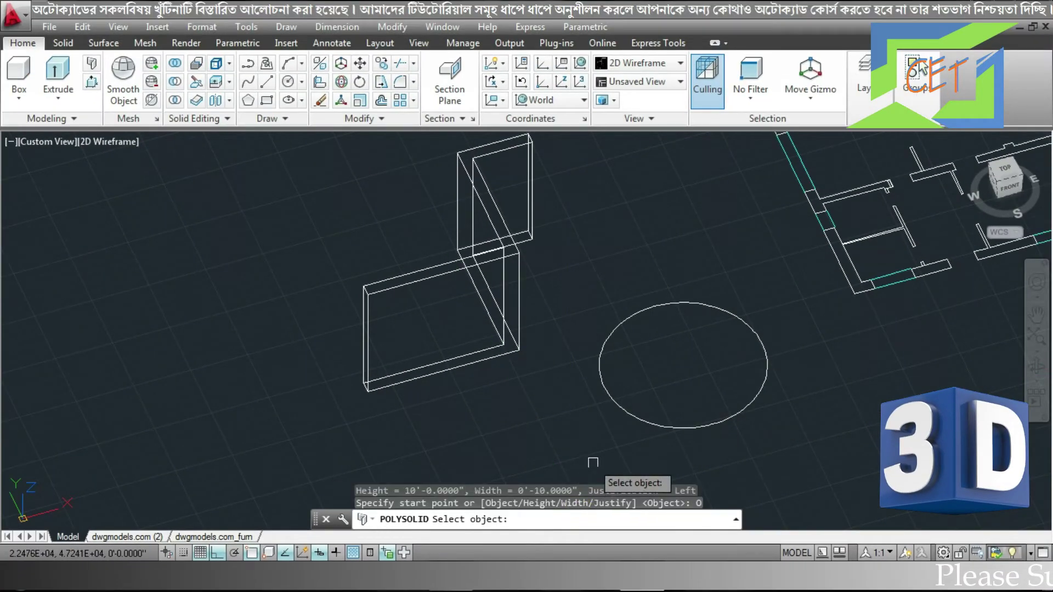
pyautogui.click(617, 405)
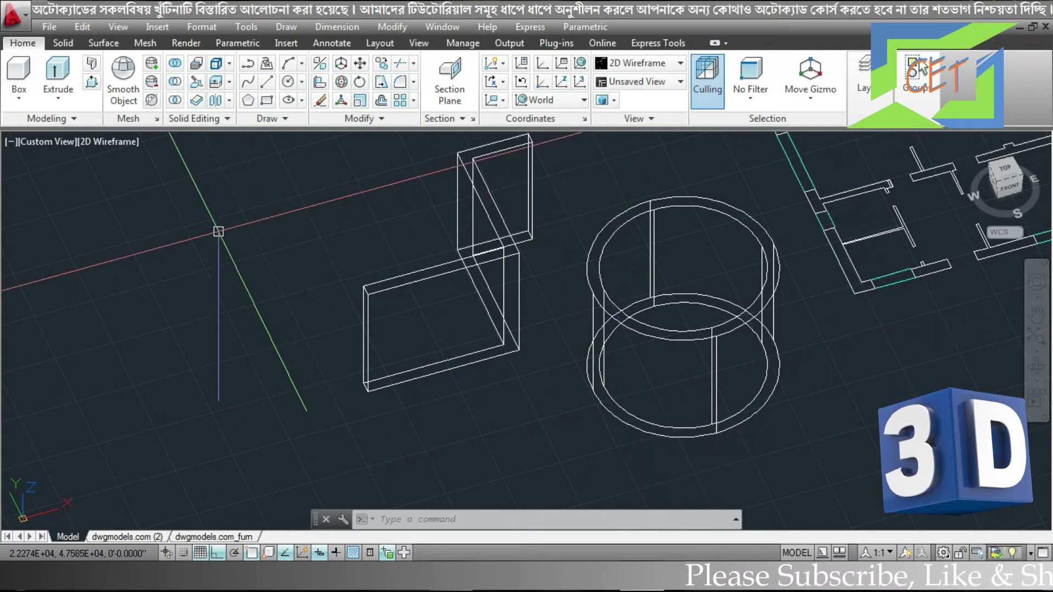
pyautogui.click(94, 143)
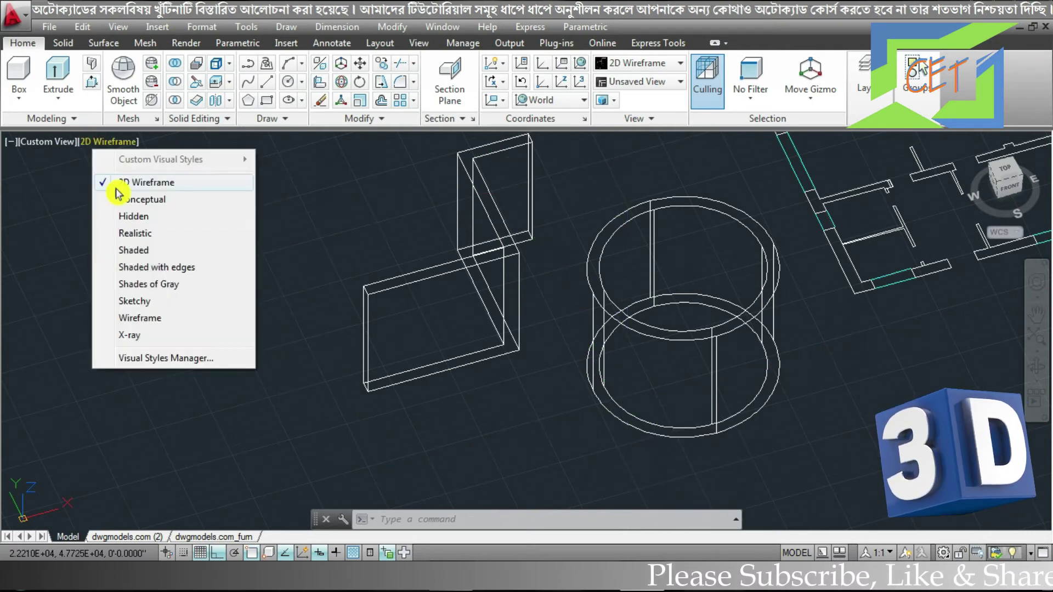
pyautogui.click(133, 284)
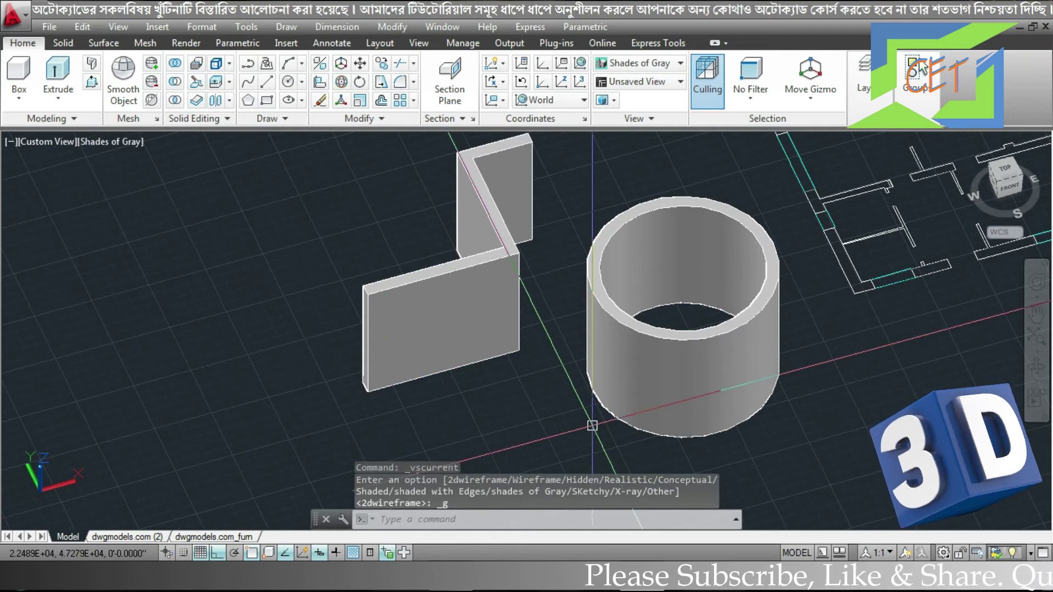
pyautogui.keyDown('shift'); pyautogui.moveTo(592, 426); pyautogui.dragTo(593, 453, button='middle'); pyautogui.keyUp('shift')
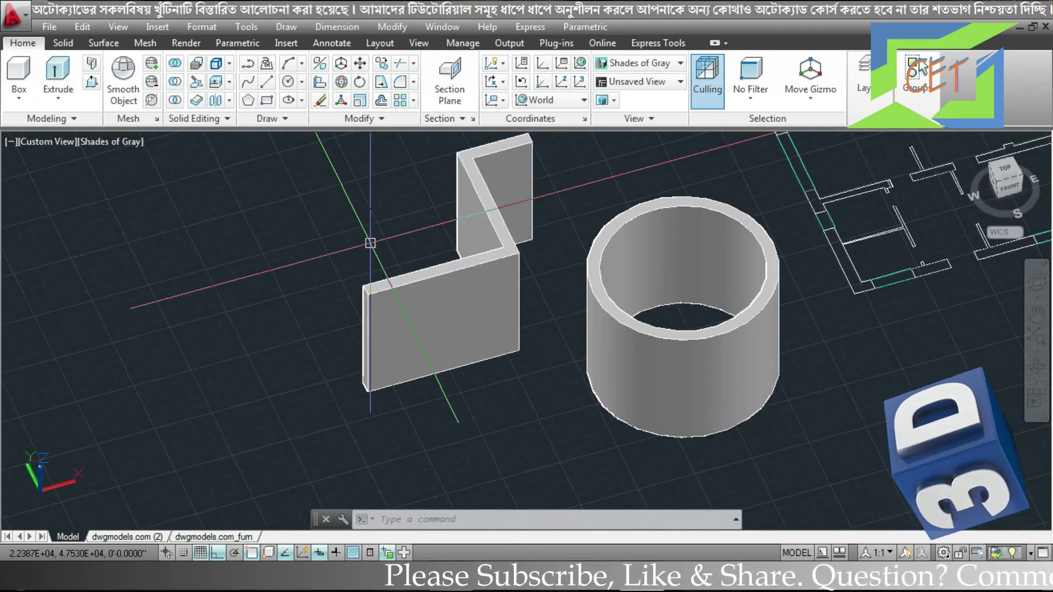
# - Start a 10'-high polysolid left of the L-shaped wall with three connected straight runs
pyautogui.write('p')
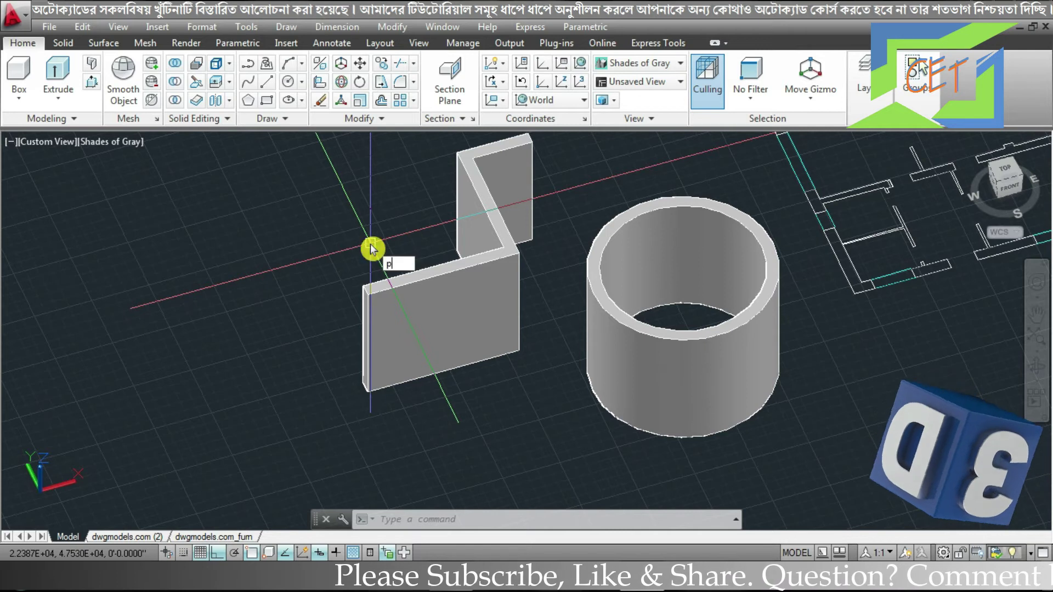
pyautogui.write('solid')
pyautogui.press('Return')
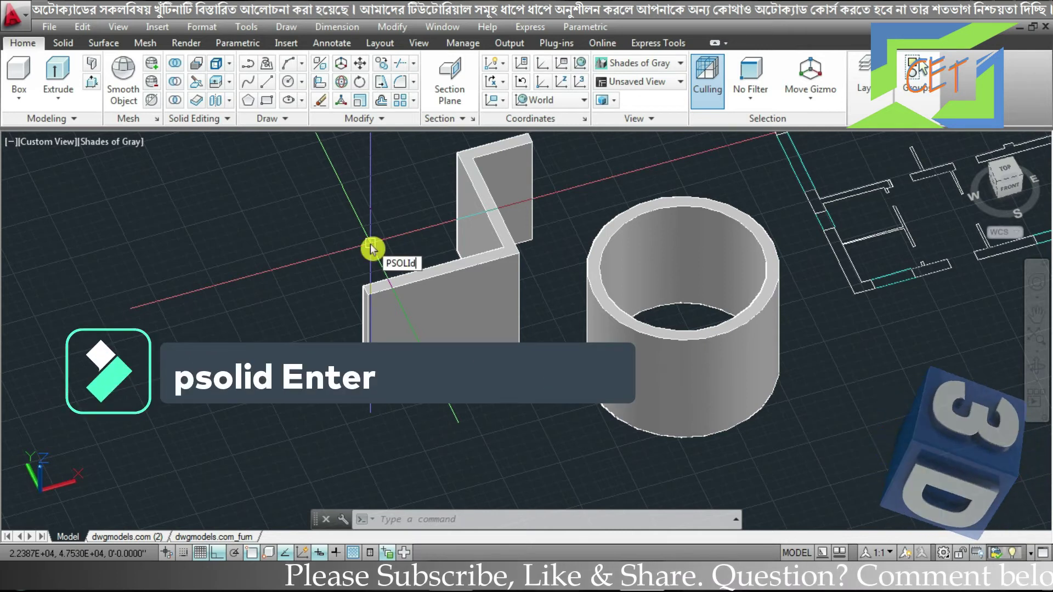
pyautogui.press('Return')
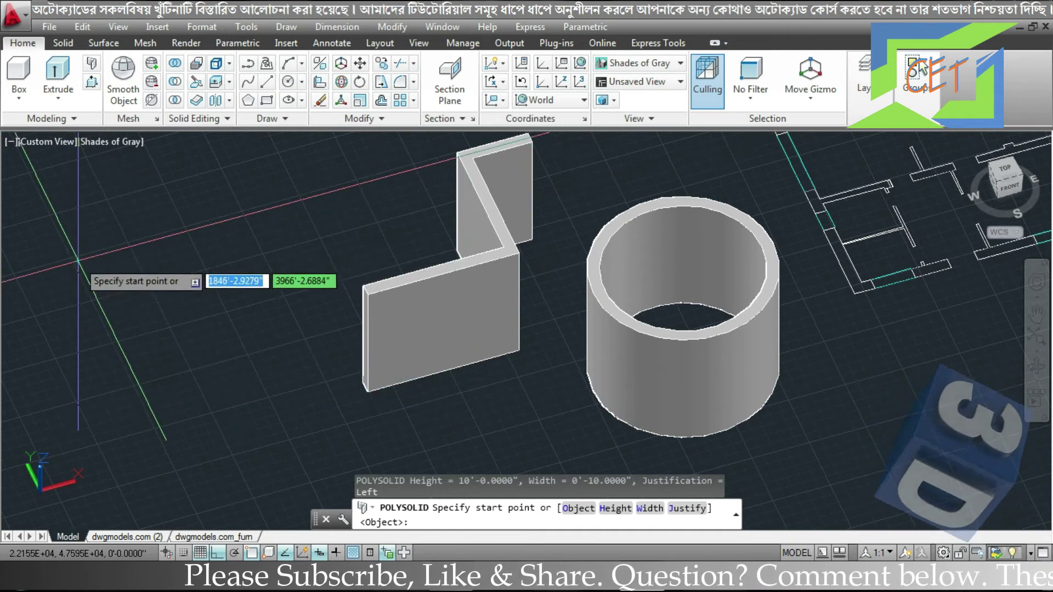
pyautogui.click(80, 263)
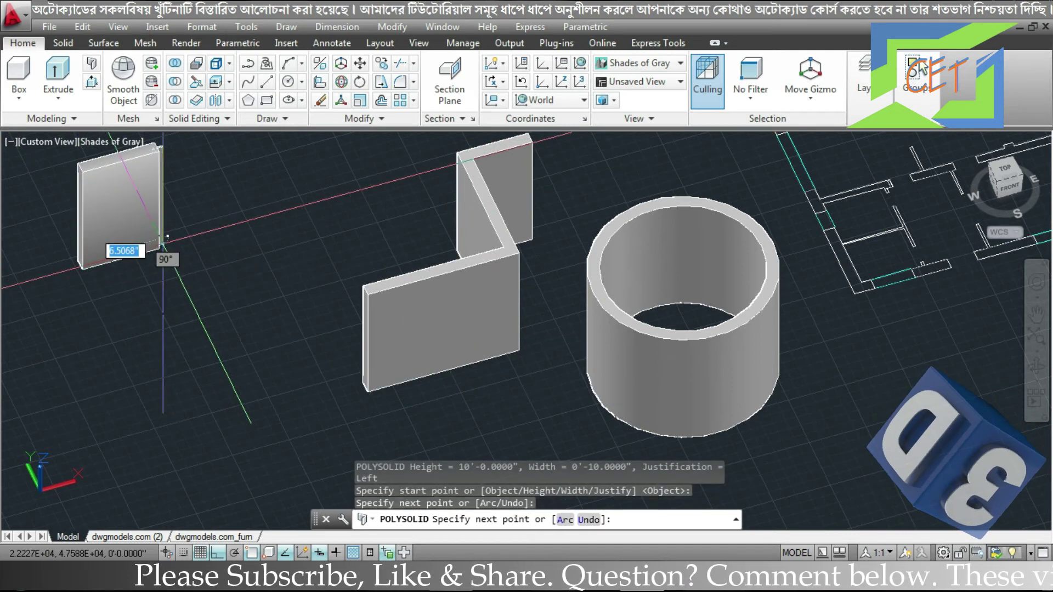
pyautogui.click(200, 328)
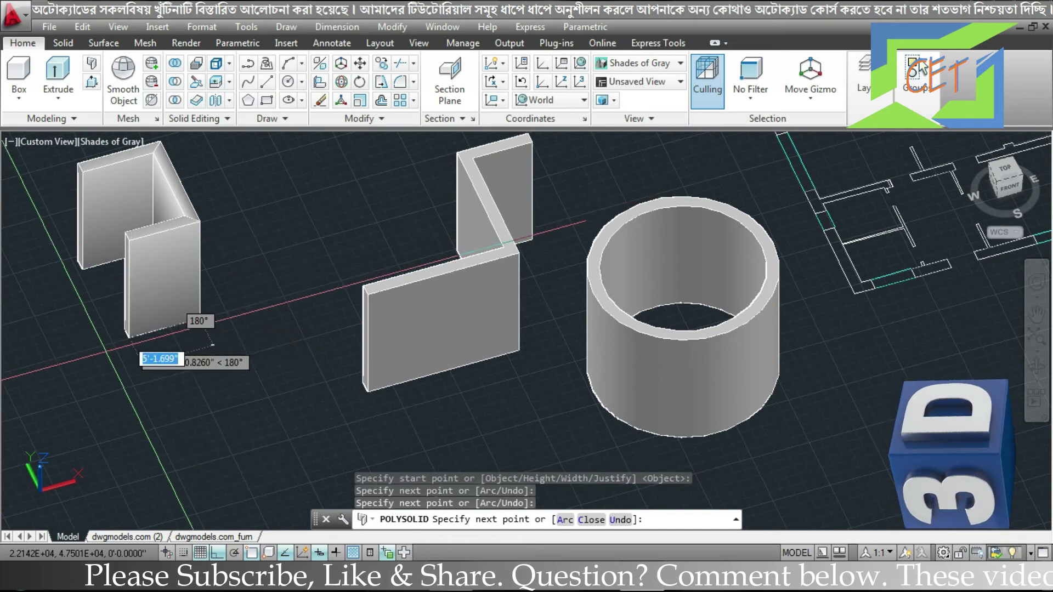
pyautogui.click(132, 343)
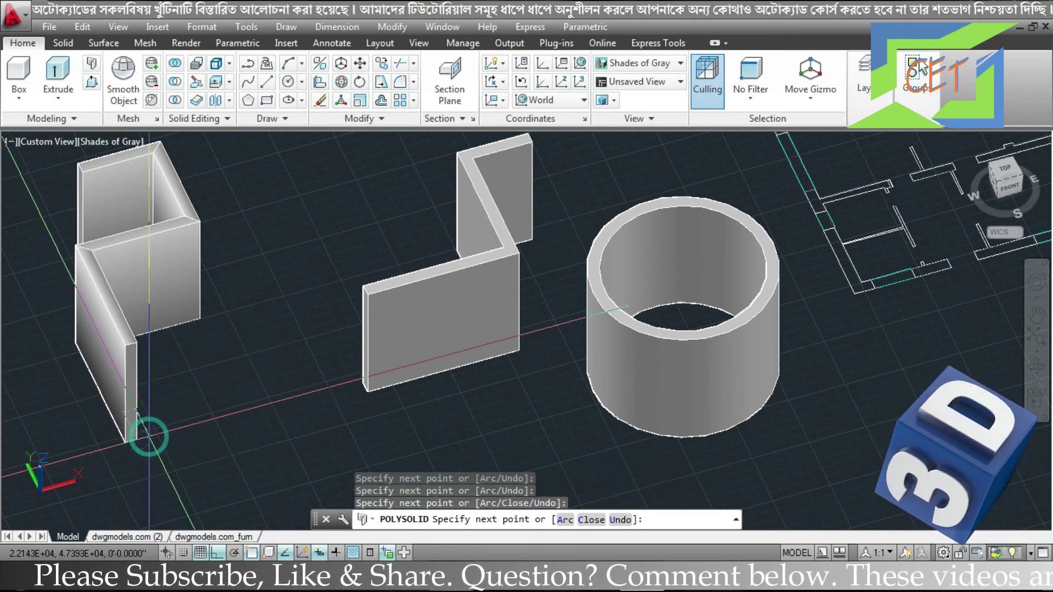
pyautogui.click(149, 435)
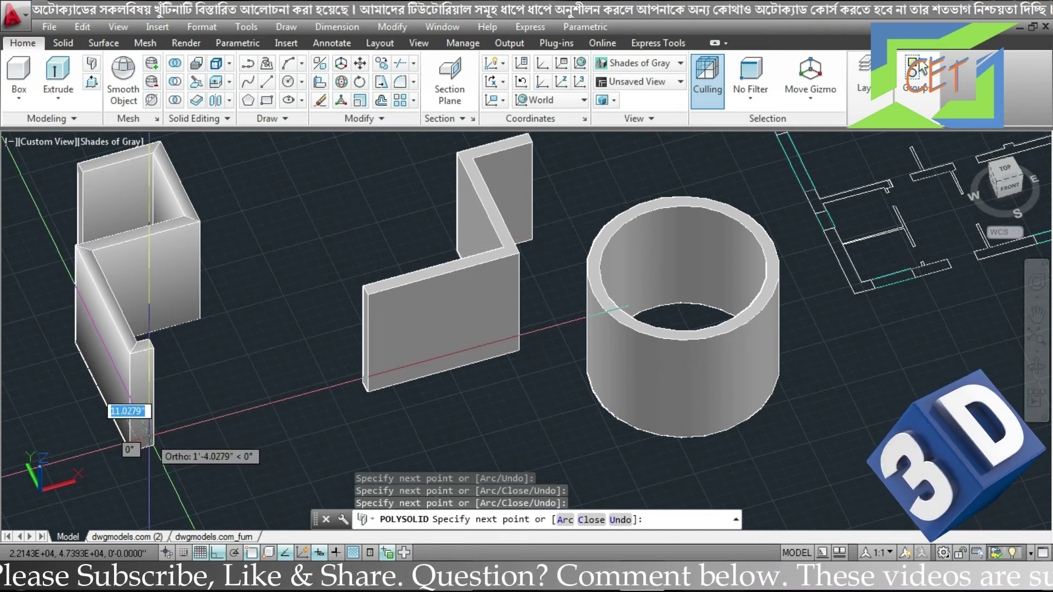
pyautogui.rightClick(149, 436)
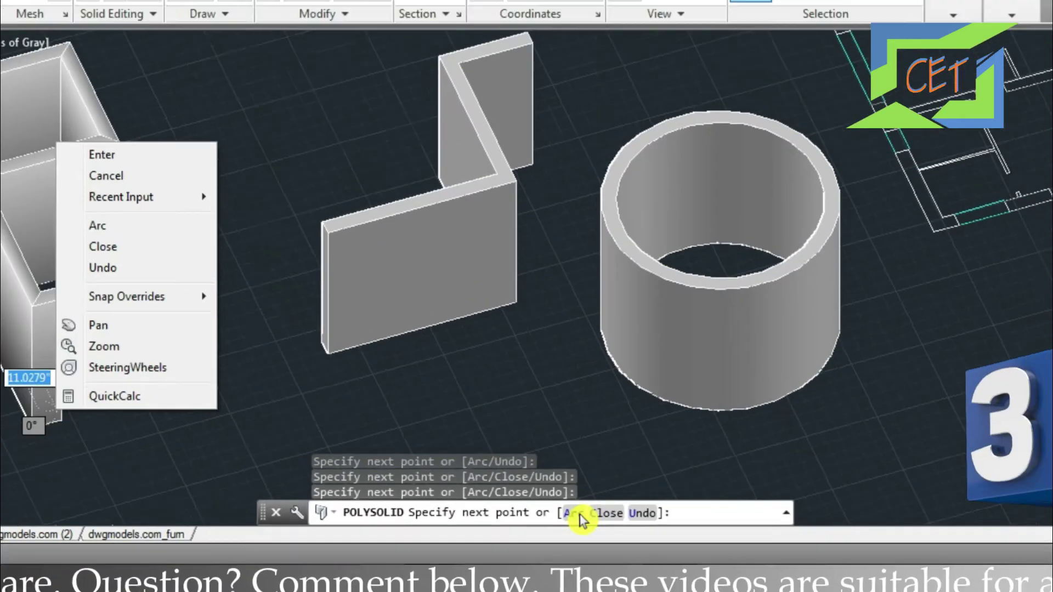
# - End the wall with a half-round arc set by second and end points, then orbit the model
pyautogui.click(636, 490)
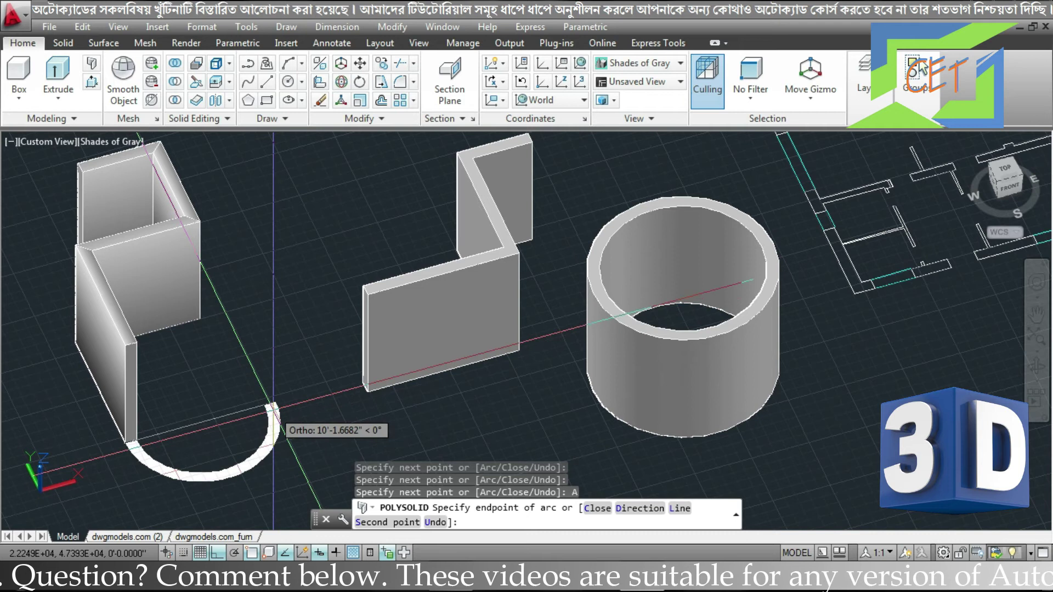
pyautogui.rightClick(273, 410)
pyautogui.click(305, 280)
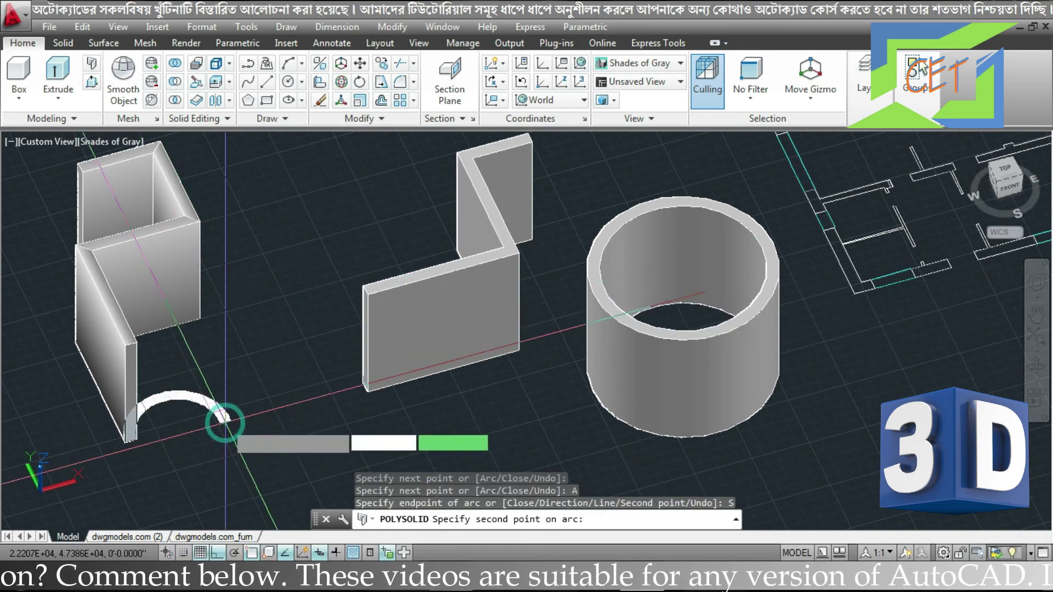
pyautogui.click(222, 426)
pyautogui.click(227, 458)
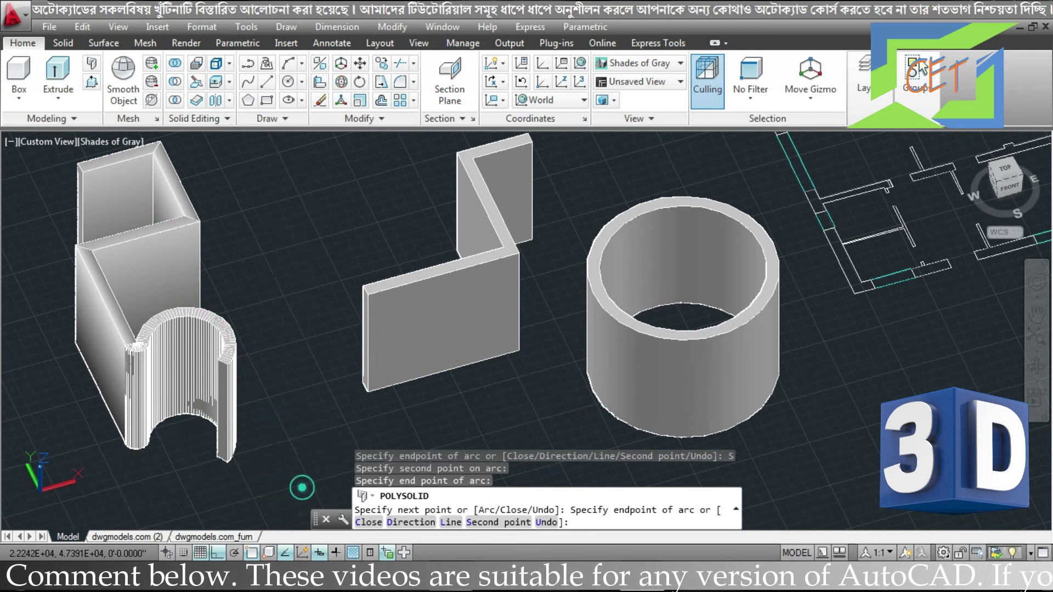
pyautogui.press('Return')
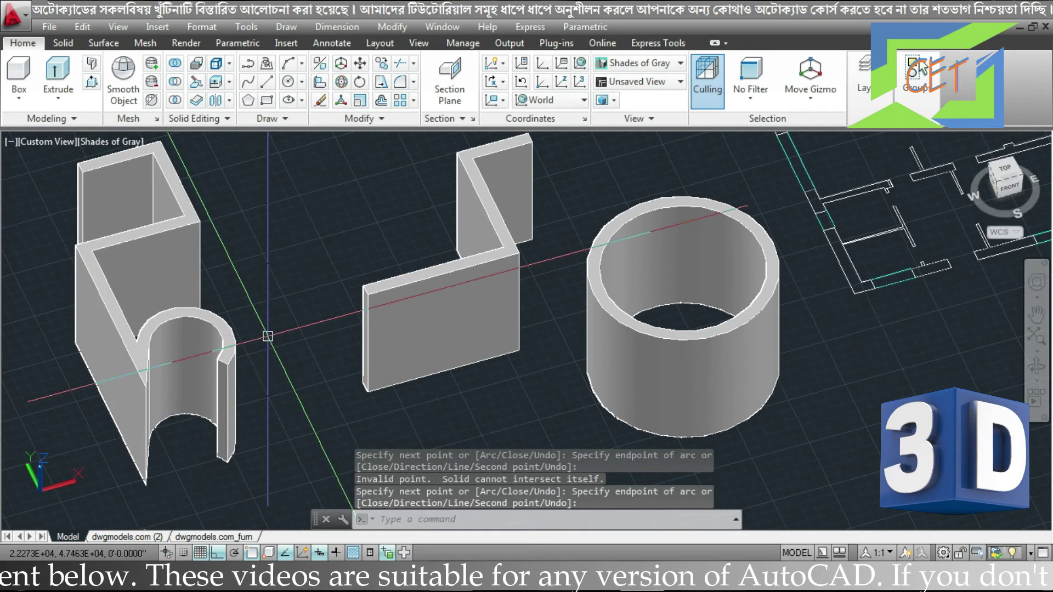
pyautogui.keyDown('shift'); pyautogui.moveTo(302, 486); pyautogui.dragTo(279, 345, button='middle'); pyautogui.keyUp('shift')
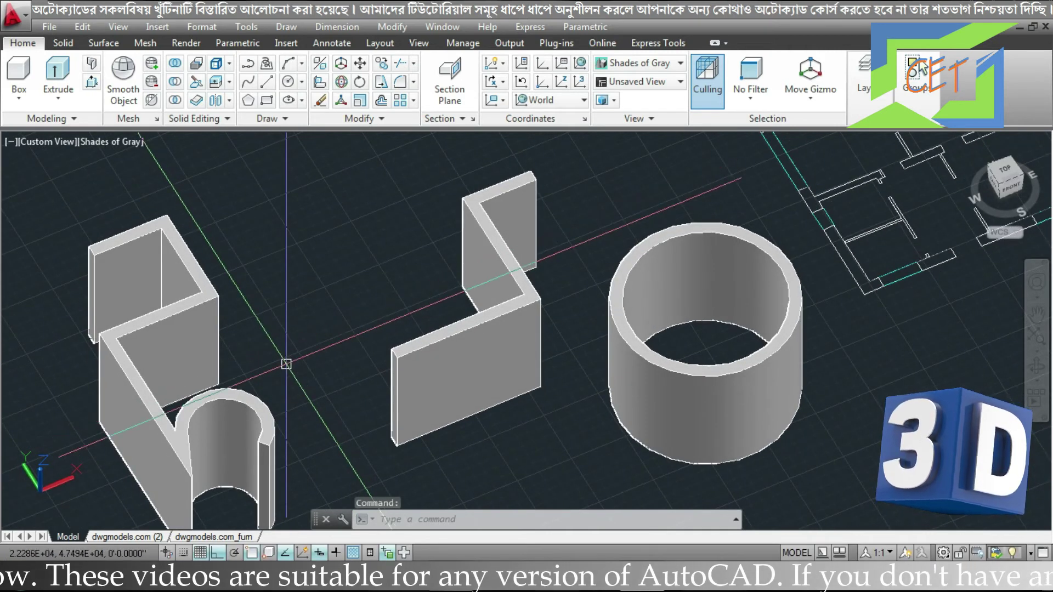
# - Orbit to Home and close in on the plan, cylinder and wall, then open the visual-style list
pyautogui.moveTo(286, 363)
pyautogui.keyDown('shift'); pyautogui.mouseDown(button='middle')
pyautogui.moveTo(711, 175)
pyautogui.moveTo(799, 330)
pyautogui.mouseUp(button='middle'); pyautogui.keyUp('shift')
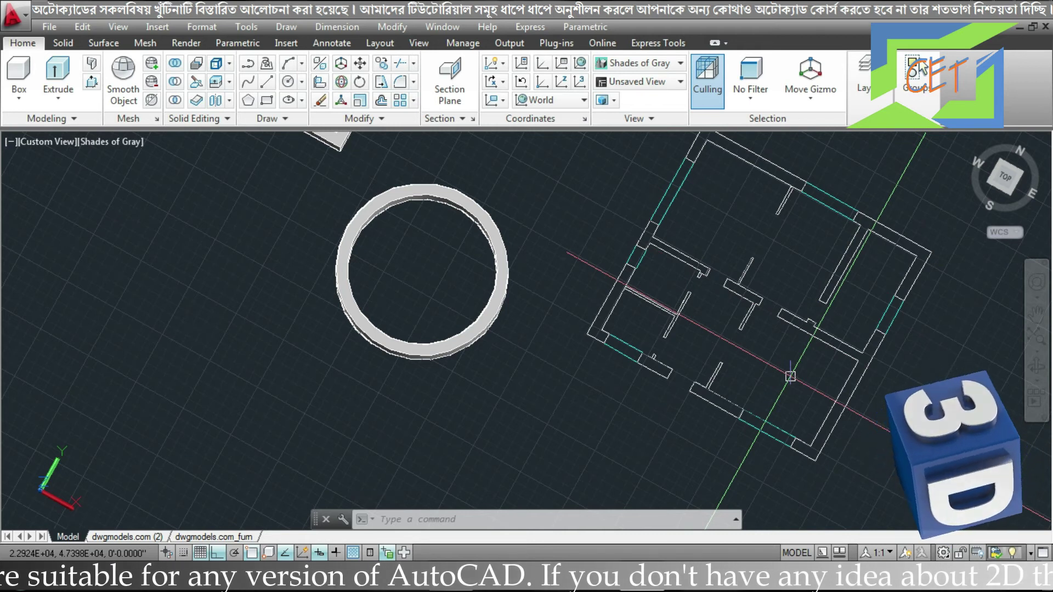
pyautogui.click(970, 142)
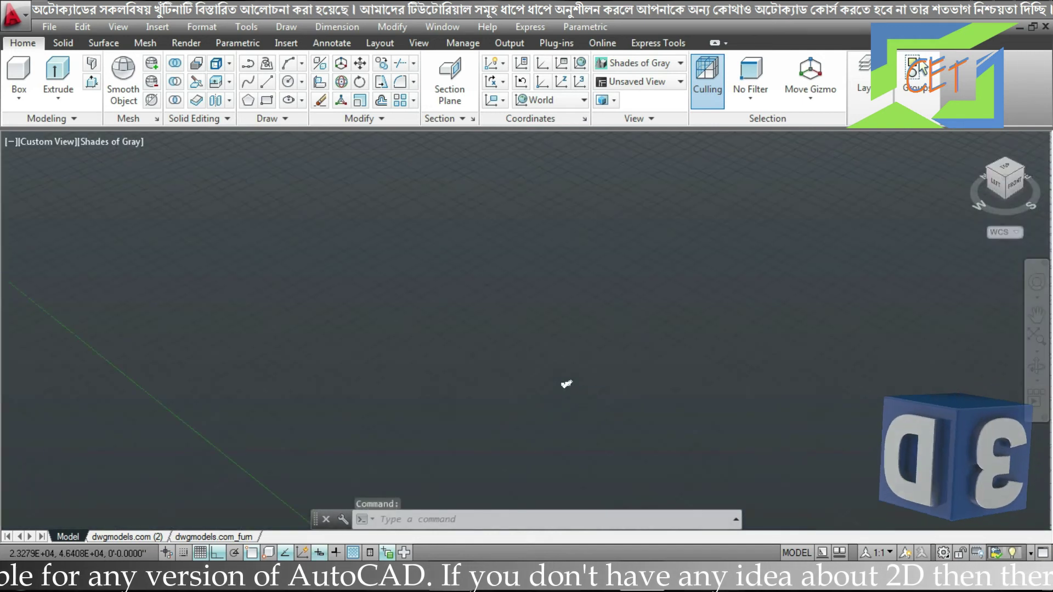
pyautogui.keyDown('shift'); pyautogui.moveTo(566, 384); pyautogui.dragTo(631, 468, button='middle'); pyautogui.keyUp('shift')
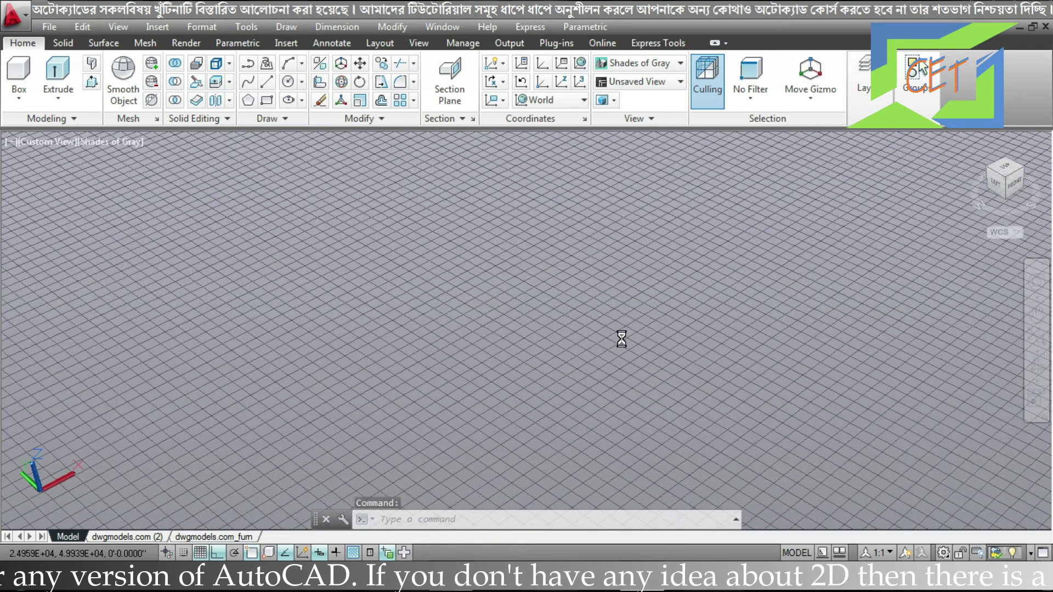
pyautogui.keyDown('shift'); pyautogui.moveTo(631, 468); pyautogui.dragTo(564, 418, button='middle'); pyautogui.keyUp('shift')
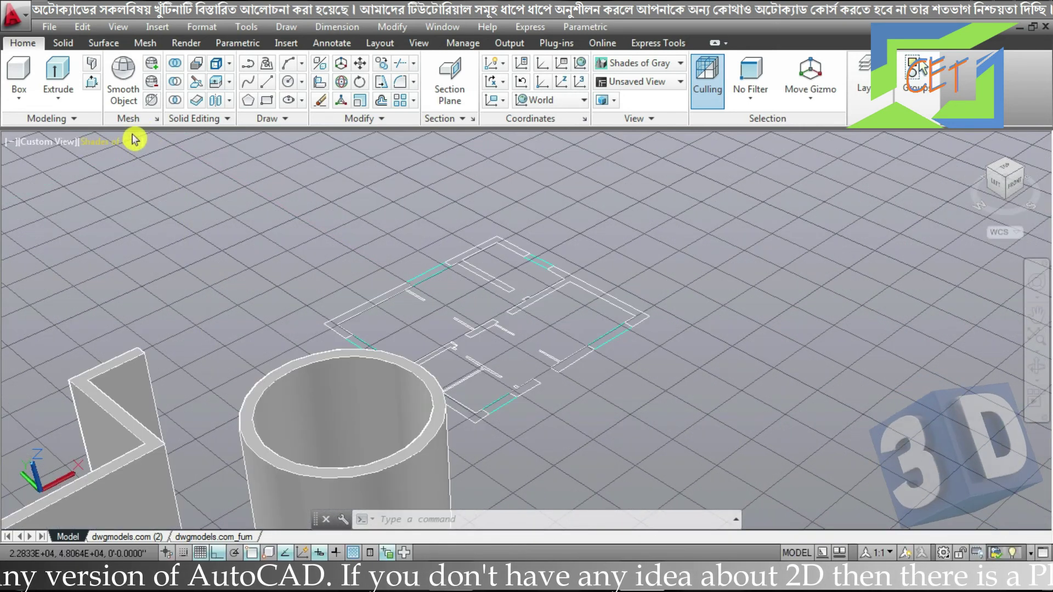
pyautogui.click(131, 143)
# - Switch to 2D Wireframe, zoom into the plan, and start then cancel a polysolid at a wall corner
pyautogui.click(173, 182)
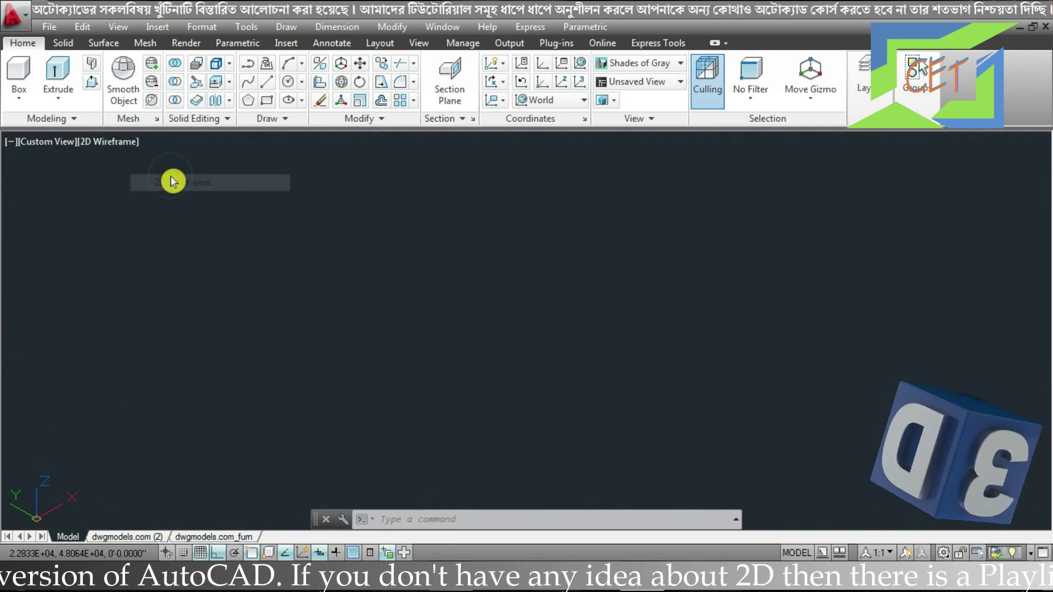
pyautogui.scroll(5, 530, 336)
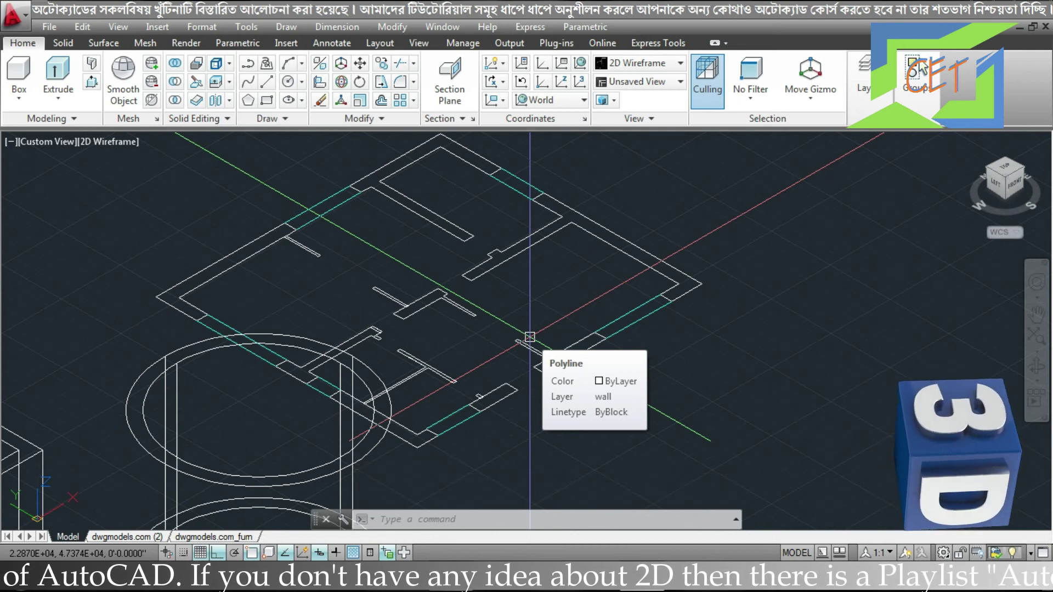
pyautogui.write('psoli')
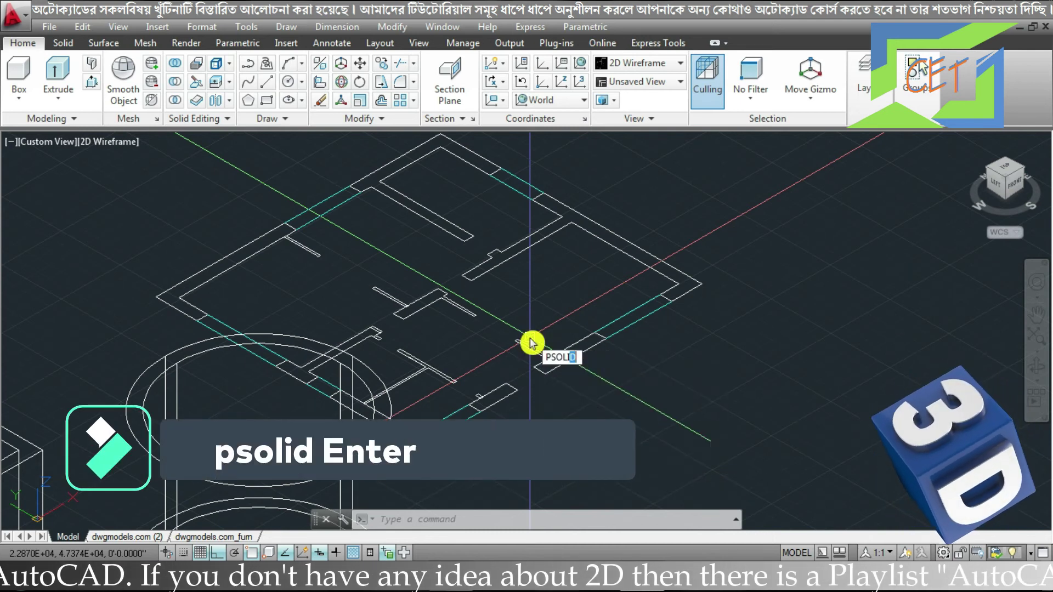
pyautogui.press('Return')
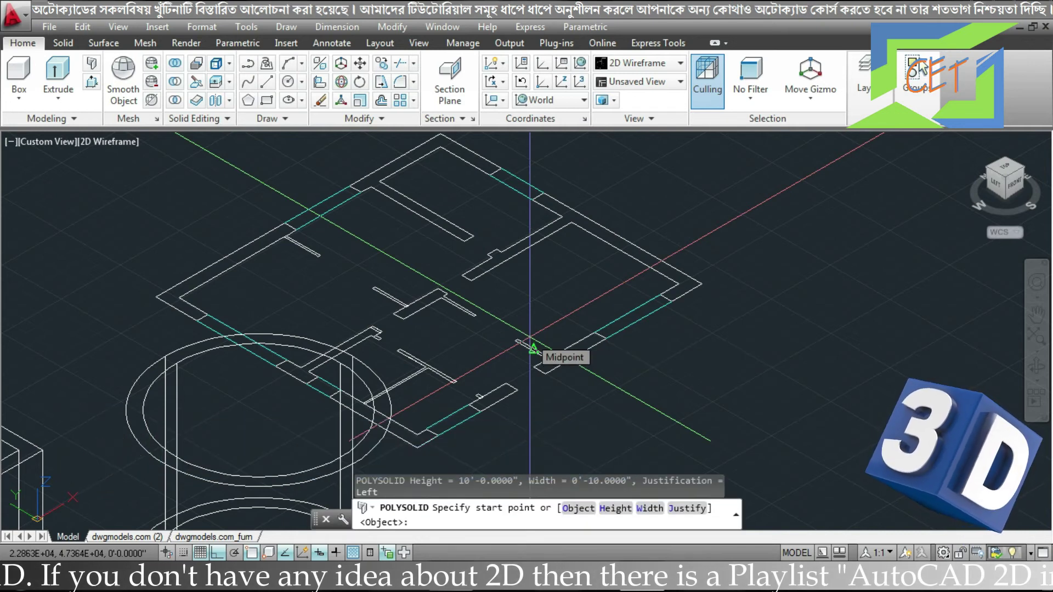
pyautogui.click(540, 365)
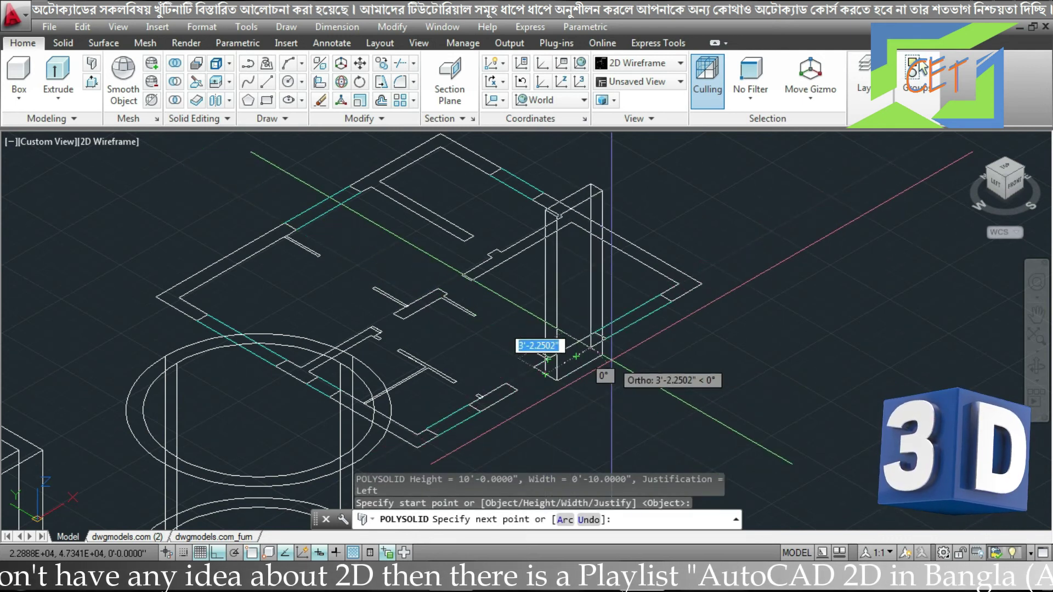
pyautogui.press('Escape')
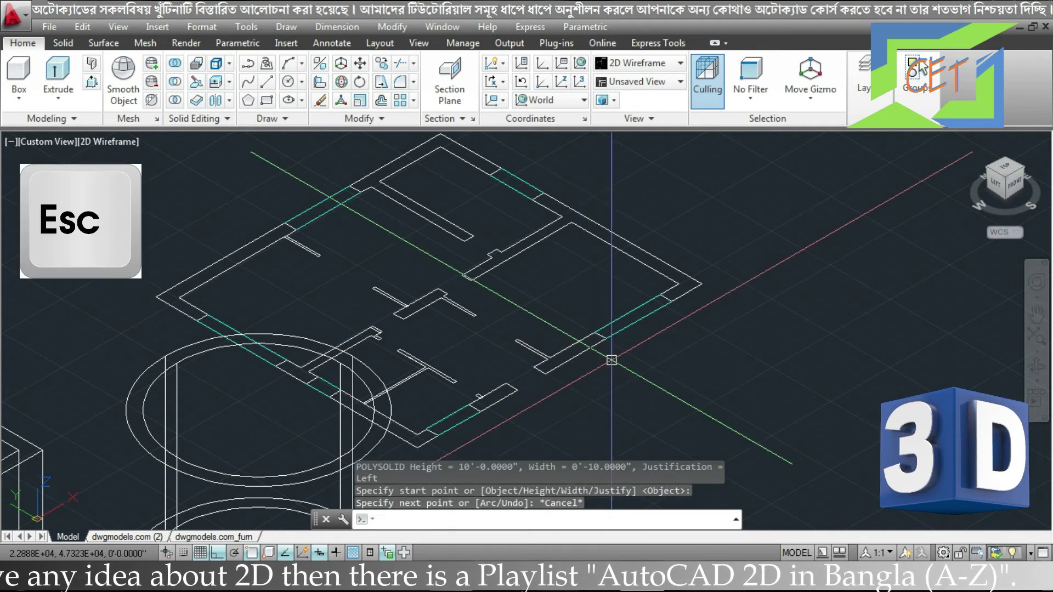
# - Draw a right-justified 10'-high wall from the plan's wall corner to the next endpoint
pyautogui.click(91, 67)
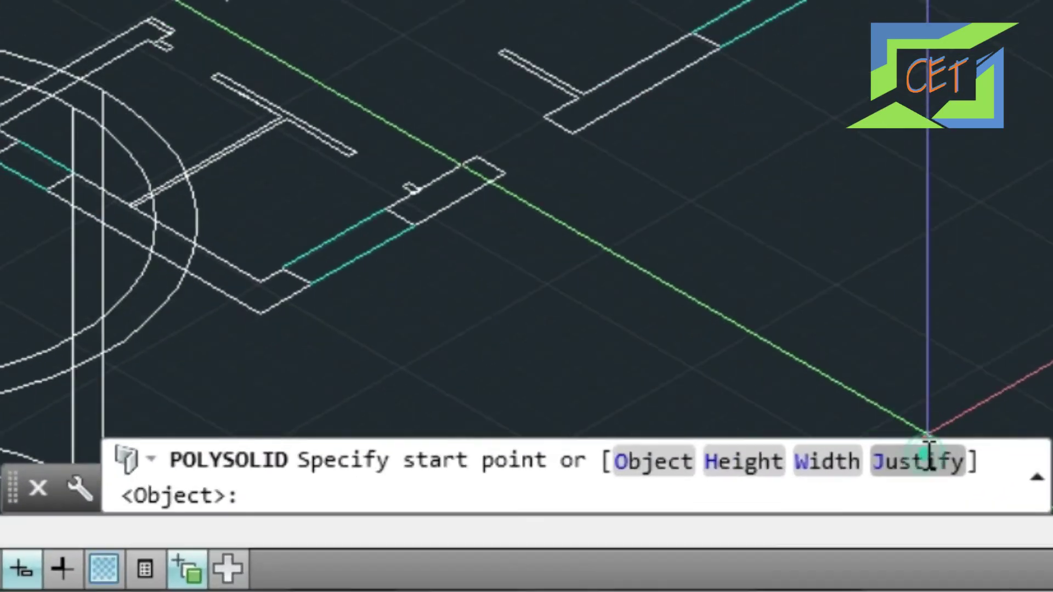
pyautogui.click(930, 456)
pyautogui.click(781, 492)
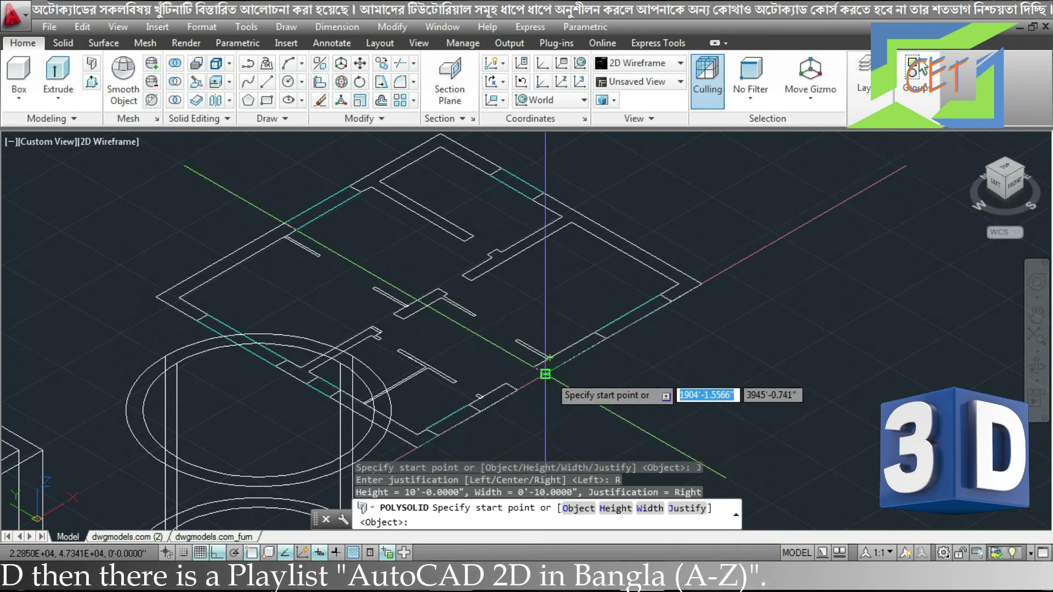
pyautogui.click(545, 374)
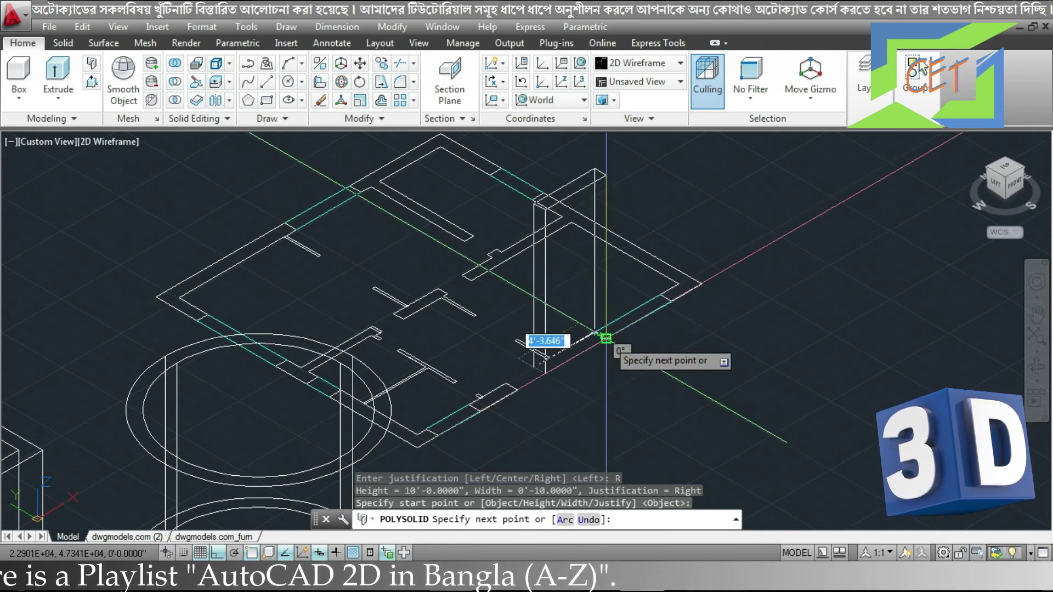
pyautogui.scroll(2, 603, 335)
pyautogui.scroll(2, 603, 336)
pyautogui.click(593, 337)
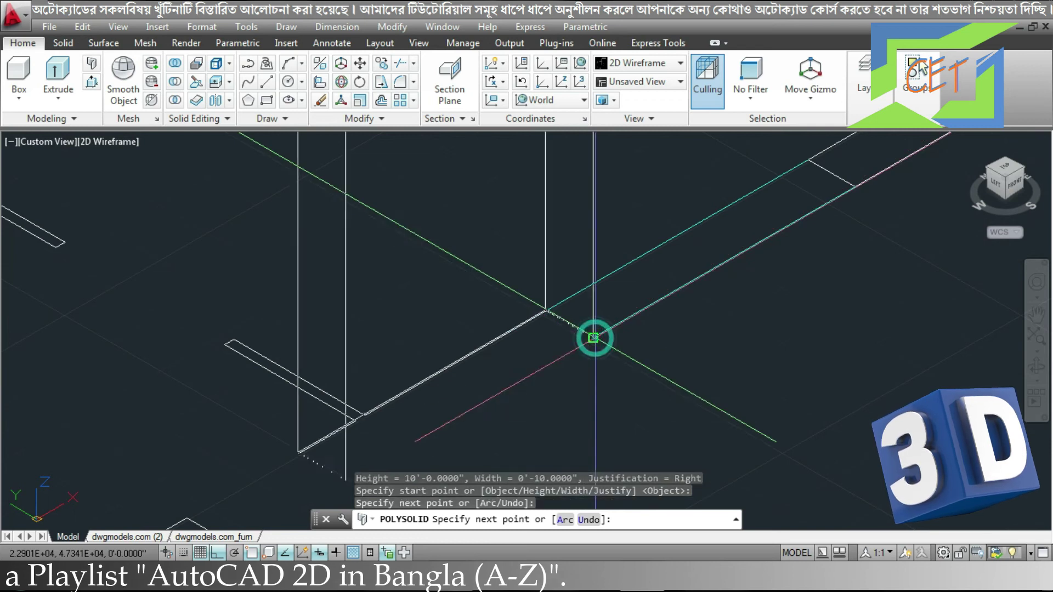
pyautogui.press('Return')
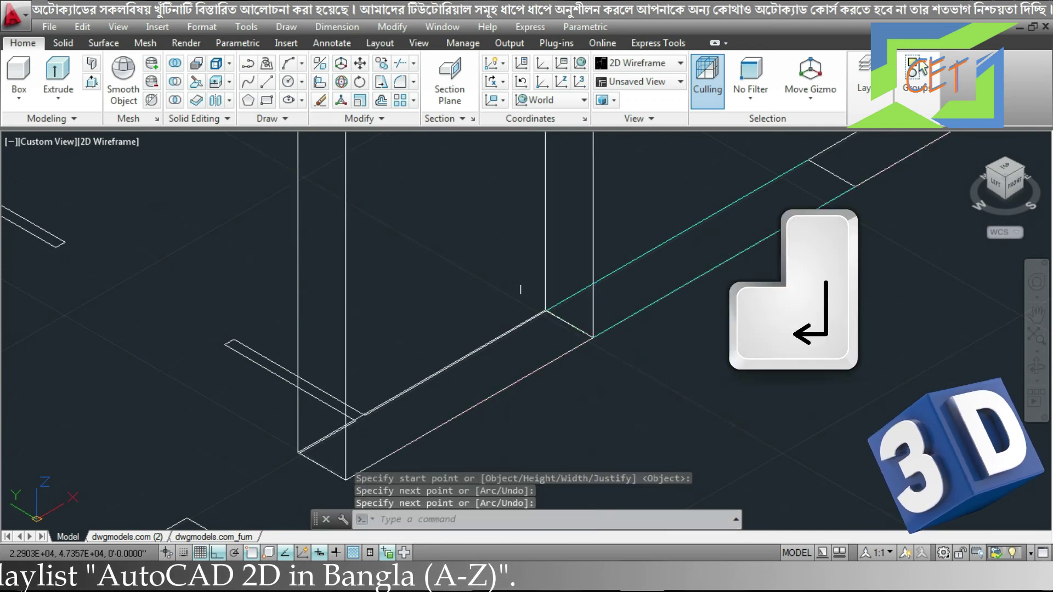
pyautogui.moveTo(552, 357)
pyautogui.mouseDown(button='middle')
pyautogui.moveTo(676, 452)
pyautogui.moveTo(659, 488)
pyautogui.mouseUp(button='middle')
pyautogui.moveTo(830, 375); pyautogui.dragTo(811, 398, button='middle')
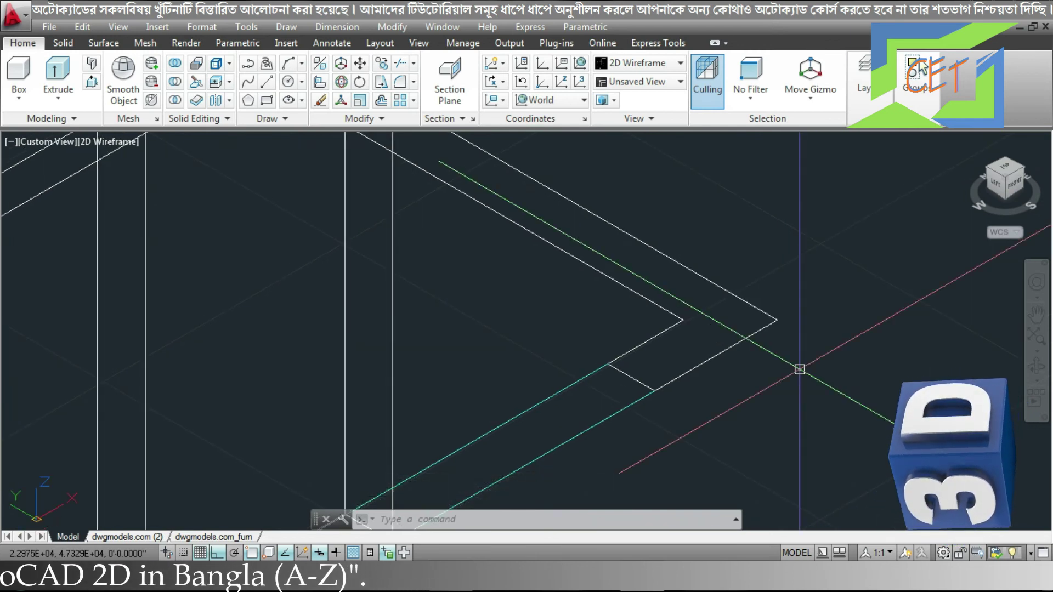
# - Add another right-justified wall between two snapped endpoints on the next plan stretch
pyautogui.press('space')
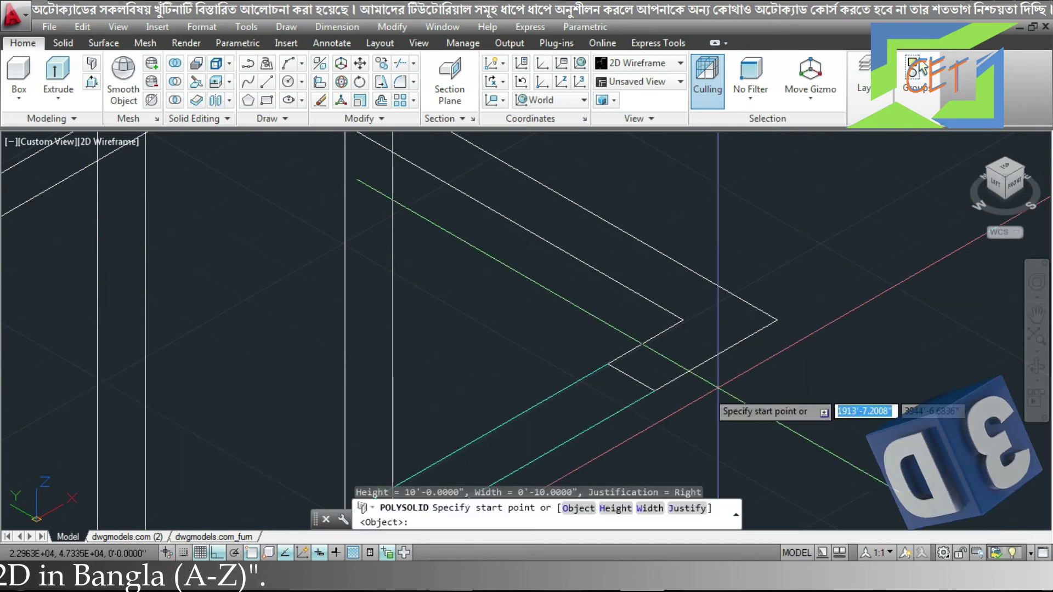
pyautogui.click(654, 390)
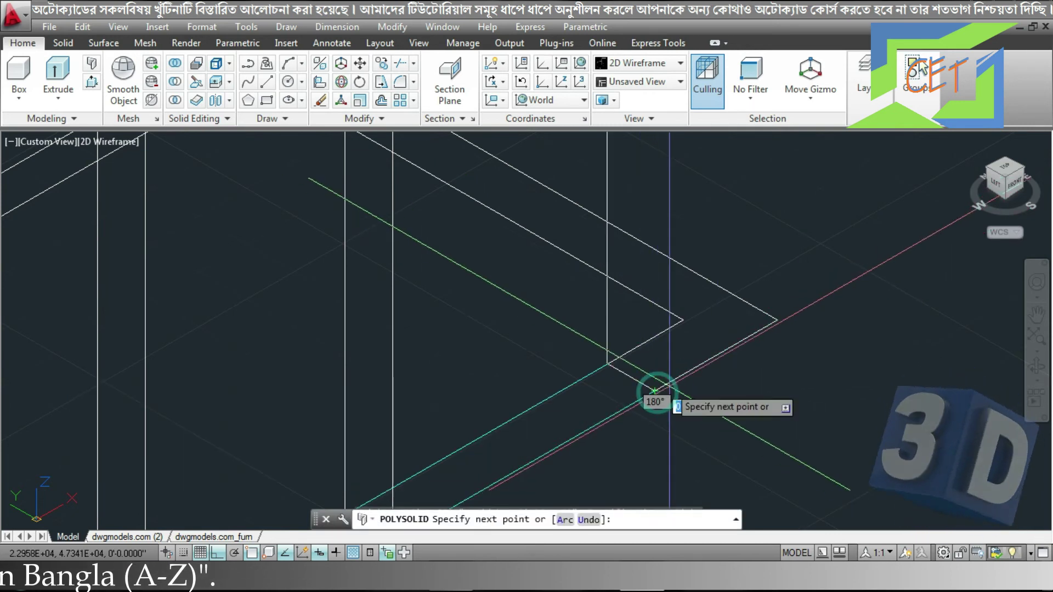
pyautogui.click(777, 320)
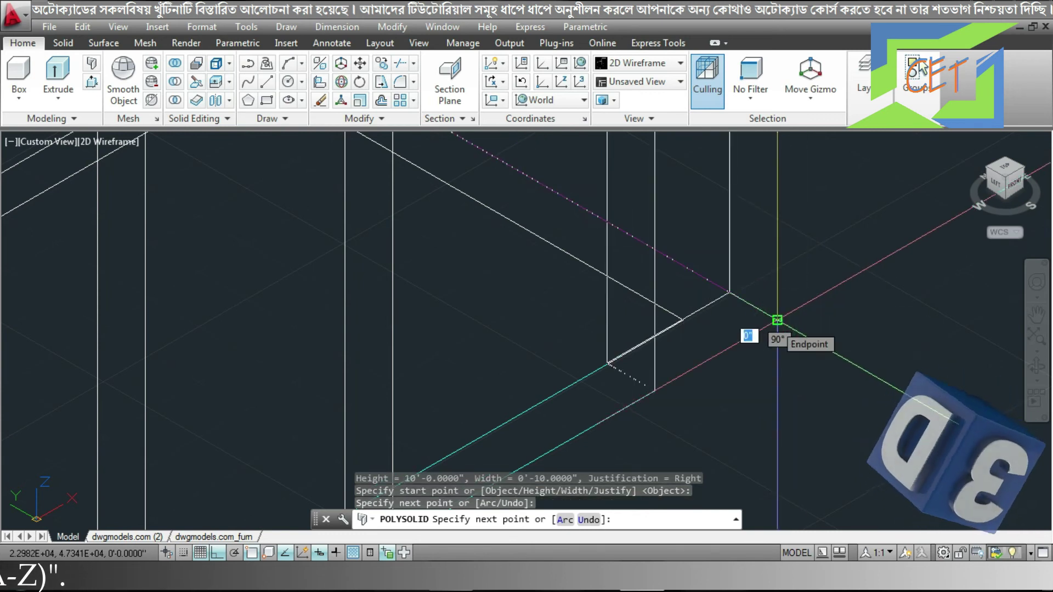
pyautogui.press('Return')
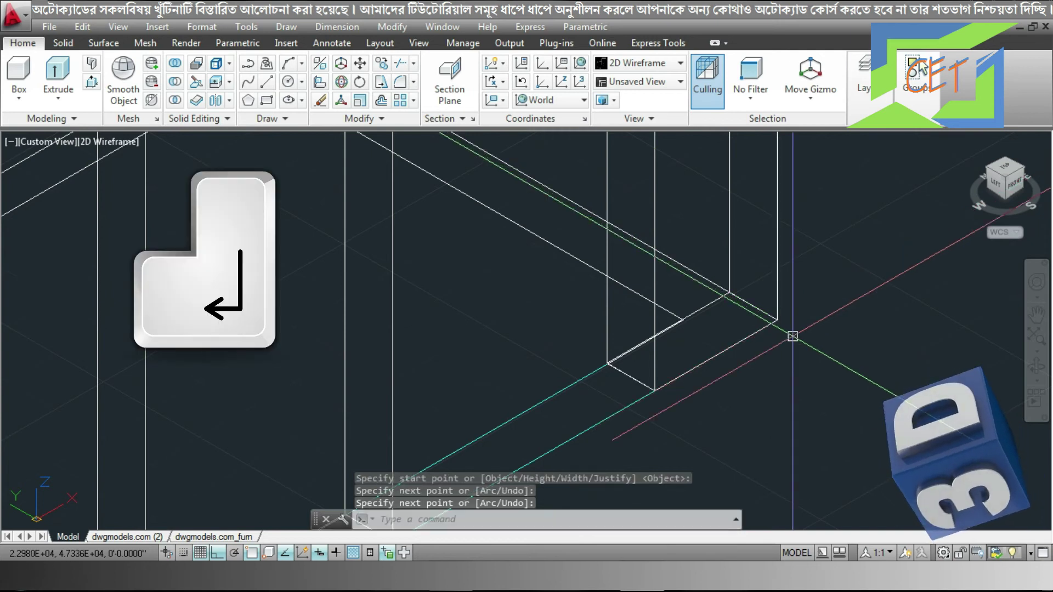
pyautogui.keyDown('shift'); pyautogui.moveTo(847, 335); pyautogui.dragTo(679, 392, button='middle'); pyautogui.keyUp('shift')
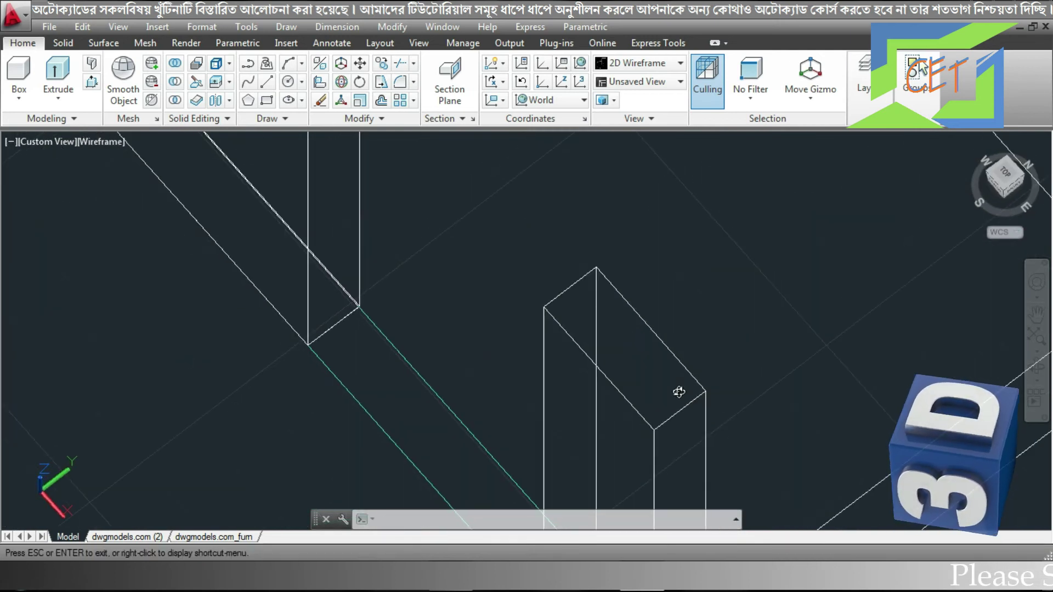
pyautogui.moveTo(680, 313); pyautogui.dragTo(582, 243, button='middle')
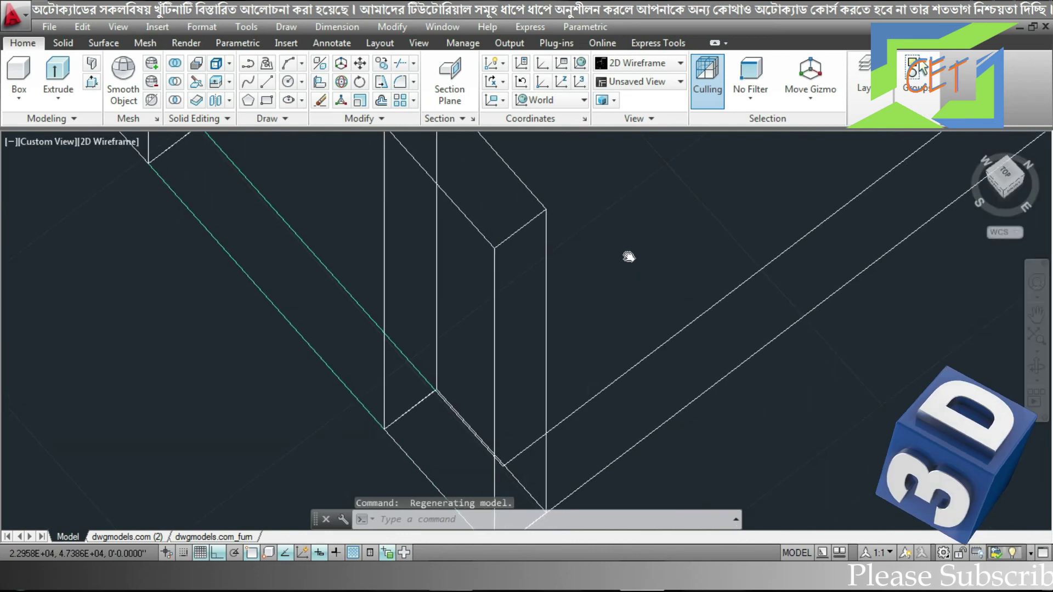
pyautogui.scroll(-2, 644, 341)
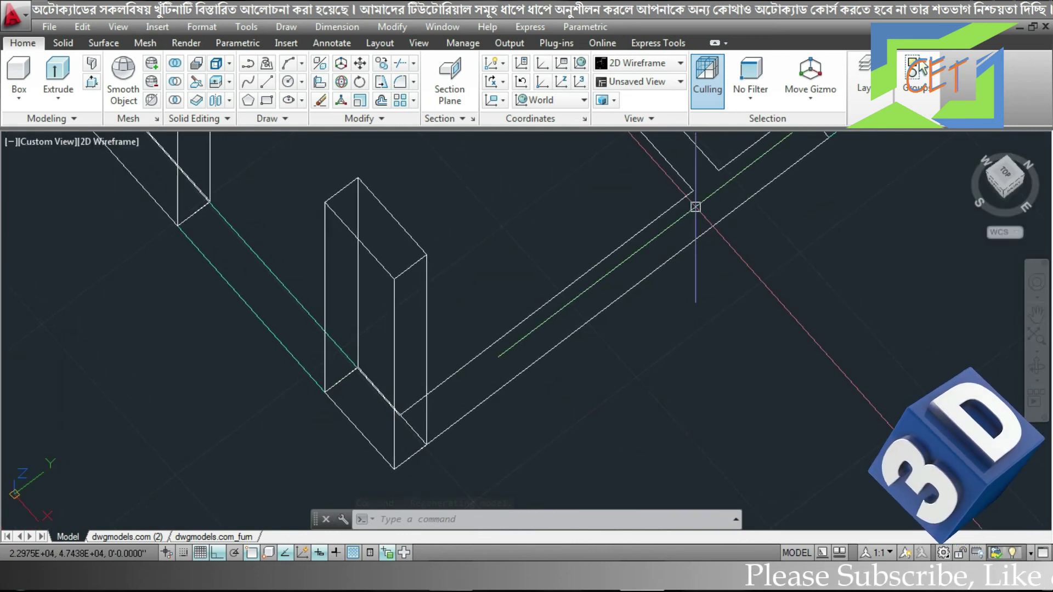
pyautogui.press('space')
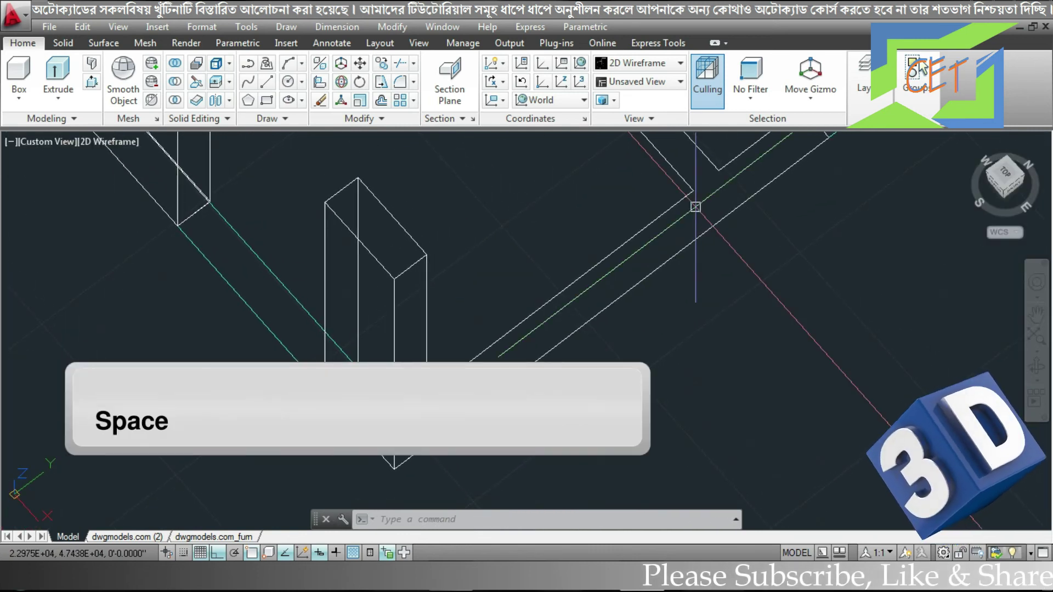
# - Trace a long wall from the snapped plan corner to the far plan corner, then zoom out
pyautogui.press('space')
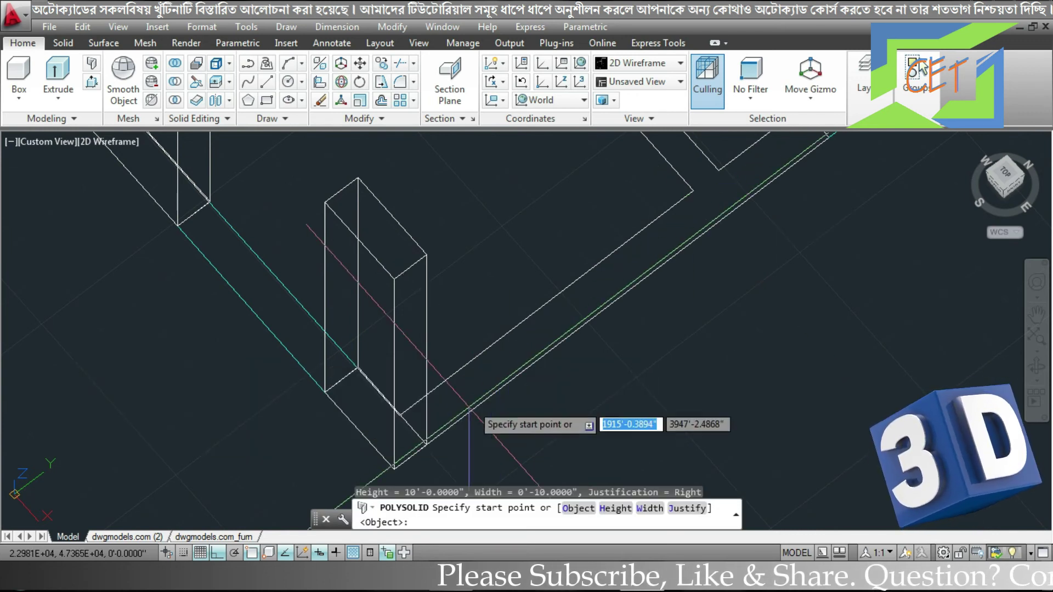
pyautogui.click(426, 444)
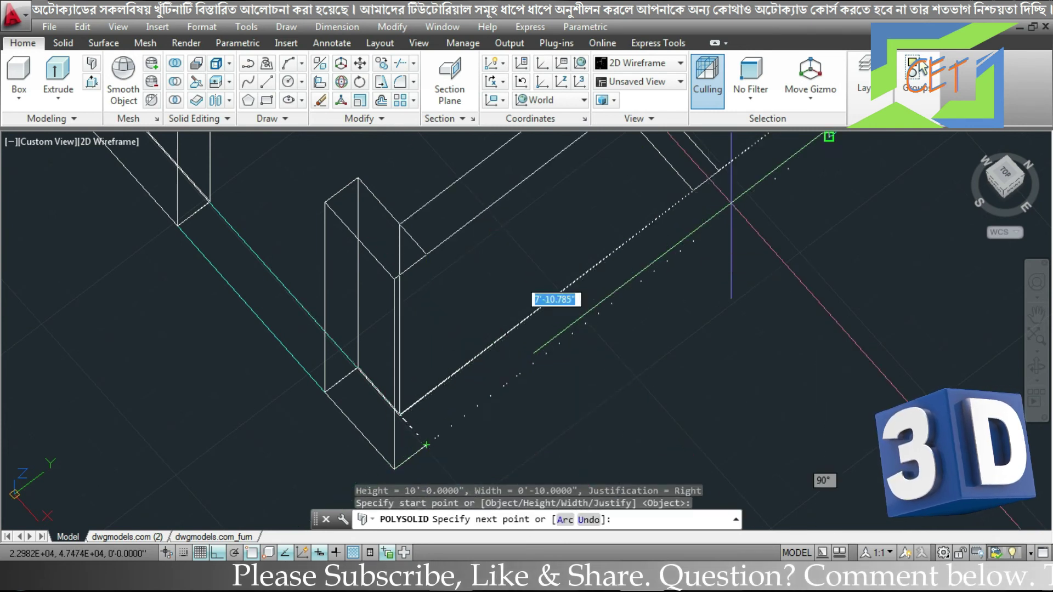
pyautogui.moveTo(806, 137); pyautogui.dragTo(747, 231, button='middle')
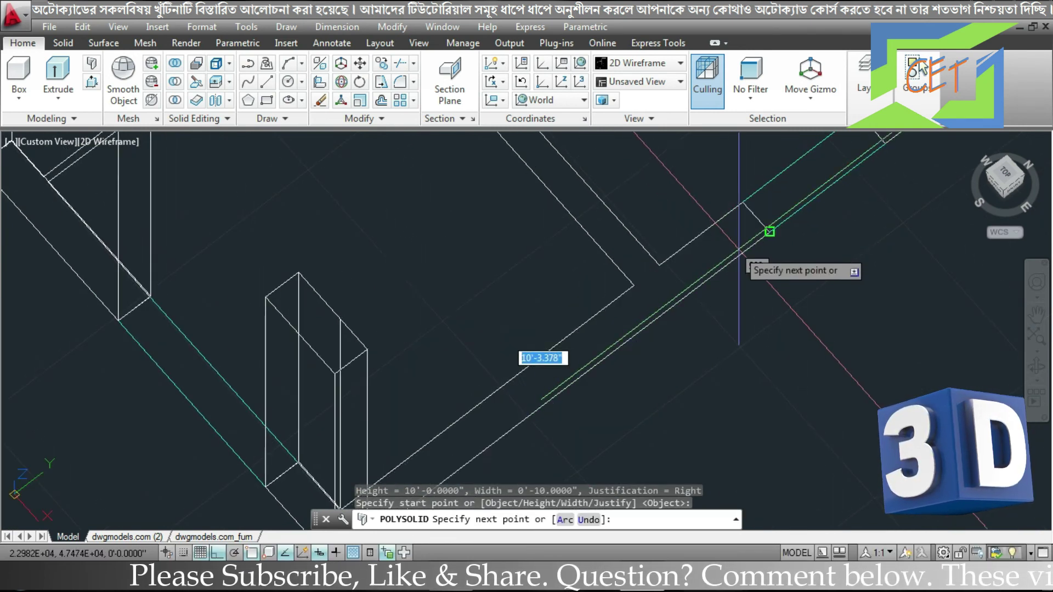
pyautogui.click(769, 231)
pyautogui.press('Return')
pyautogui.scroll(-3, 769, 232)
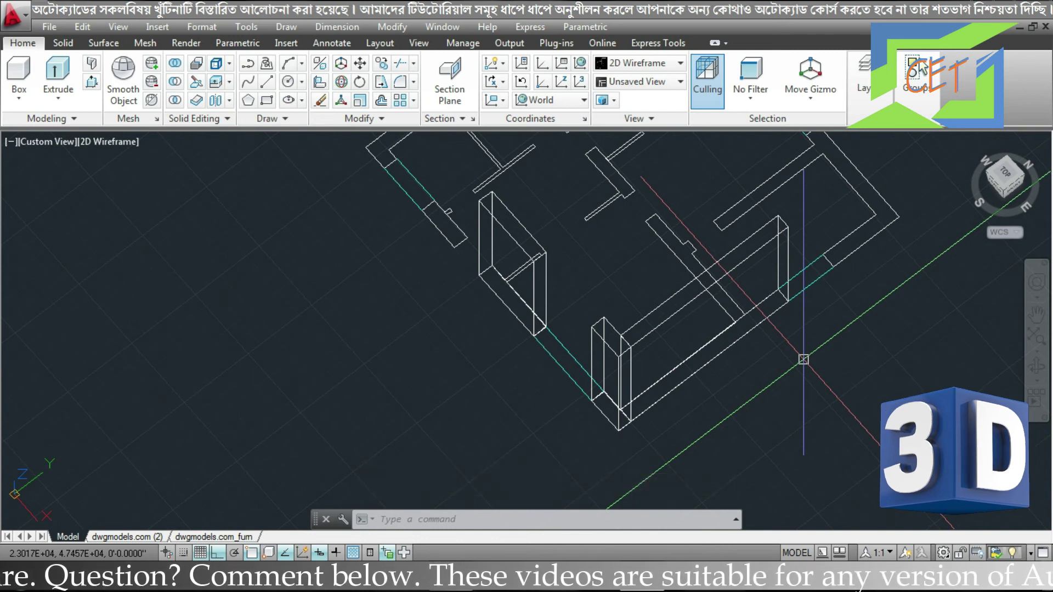
pyautogui.press('Return')
# - Trace two more wall segments from the existing wall end and a plan corner
pyautogui.click(833, 266)
pyautogui.click(898, 216)
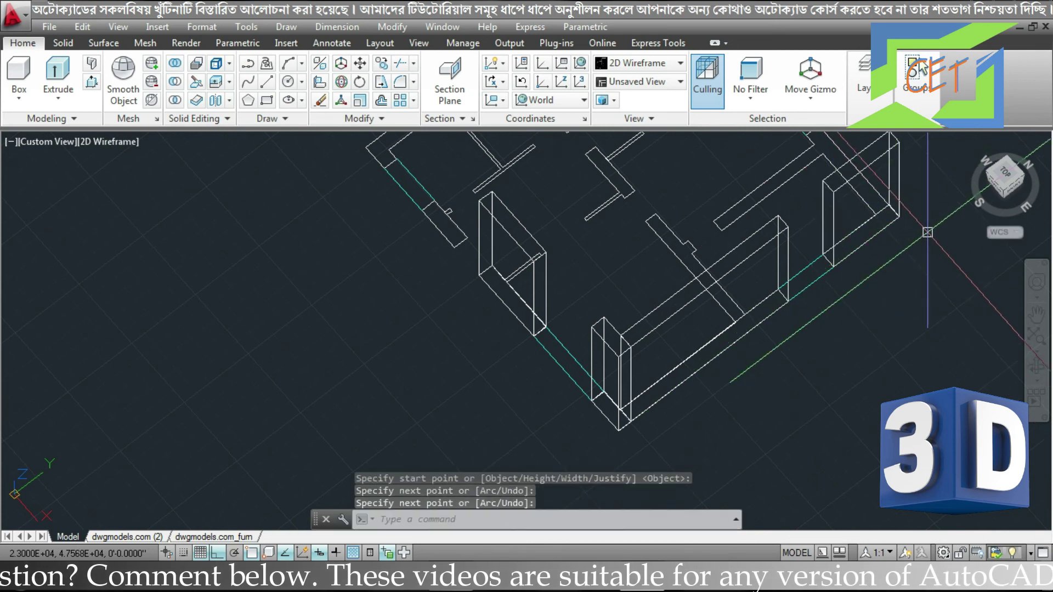
pyautogui.keyDown('shift'); pyautogui.moveTo(926, 232); pyautogui.dragTo(658, 329, button='middle'); pyautogui.keyUp('shift')
pyautogui.scroll(3, 658, 329)
pyautogui.press('Return')
pyautogui.press('Return')
pyautogui.click(388, 445)
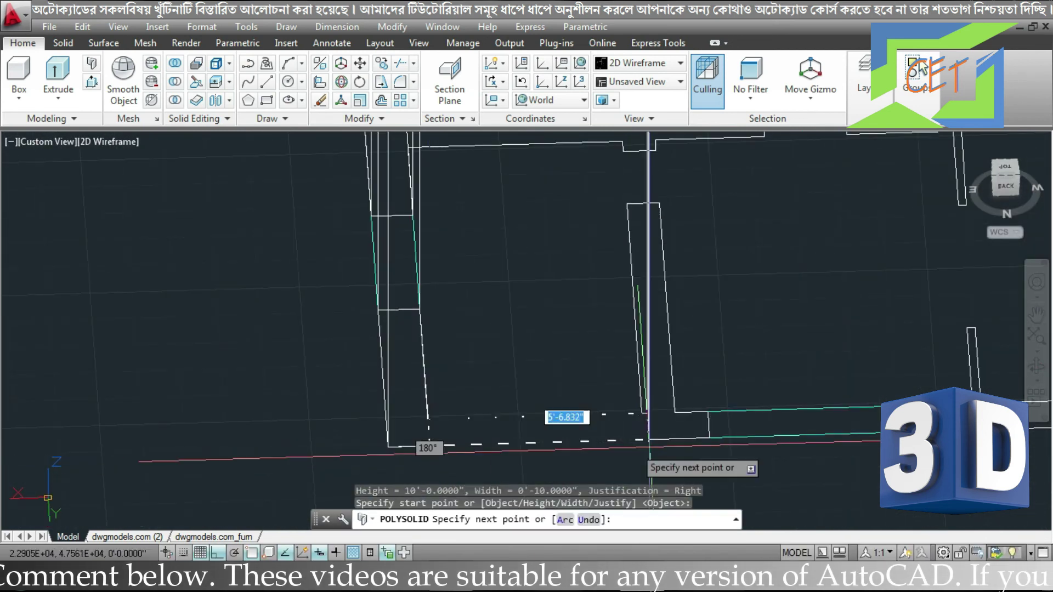
pyautogui.click(707, 438)
pyautogui.moveTo(705, 419)
pyautogui.keyDown('shift'); pyautogui.mouseDown(button='middle')
pyautogui.moveTo(816, 376)
pyautogui.moveTo(387, 282)
pyautogui.mouseUp(button='middle'); pyautogui.keyUp('shift')
pyautogui.press('Return')
# - Draw a three-point wall turning around the next corner of the plan
pyautogui.click(430, 332)
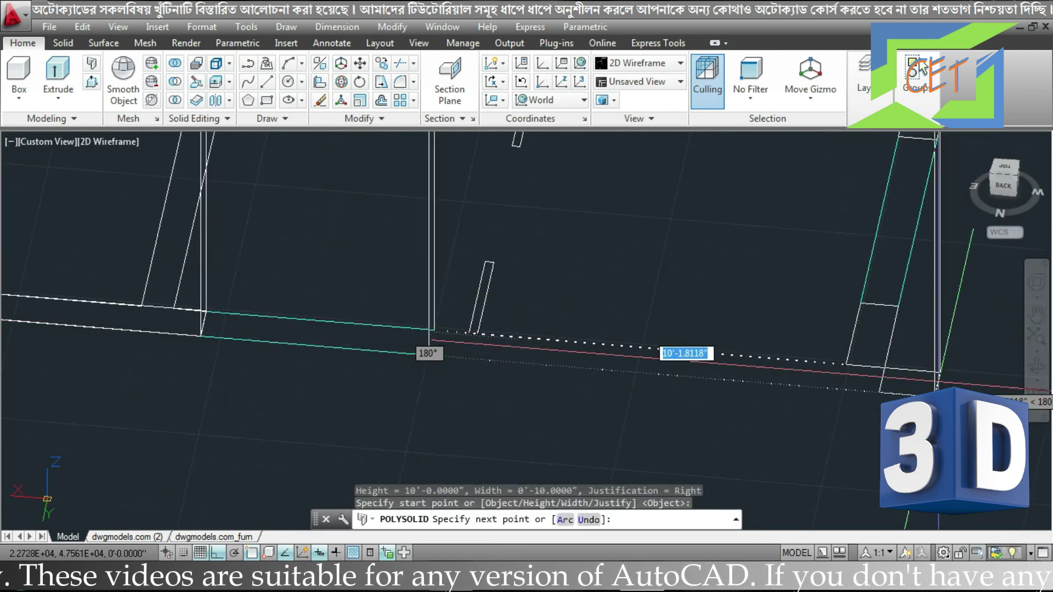
pyautogui.click(843, 363)
pyautogui.click(864, 279)
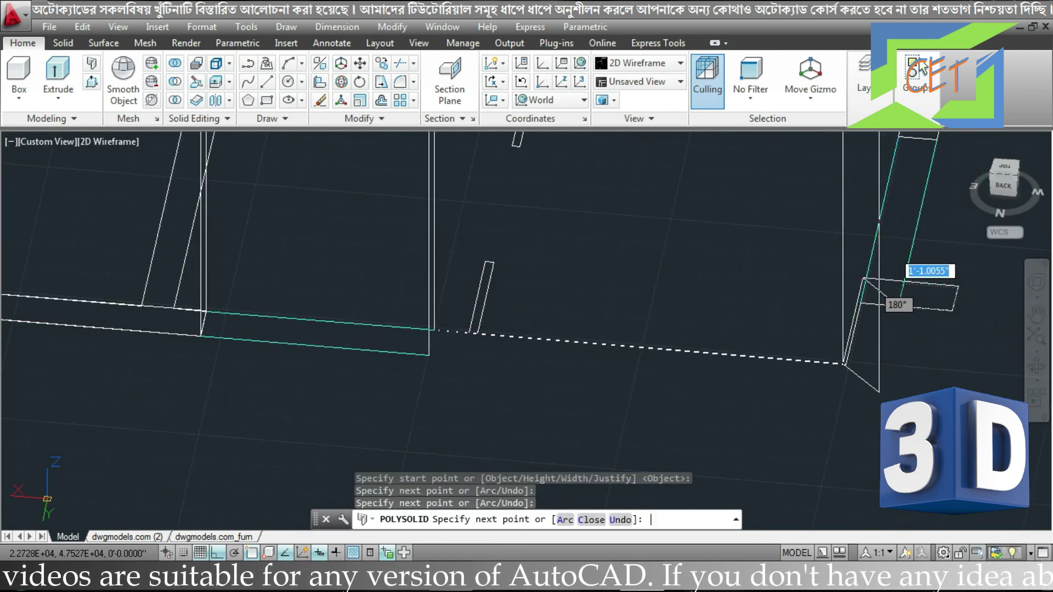
pyautogui.press('Return')
pyautogui.keyDown('shift'); pyautogui.moveTo(955, 296); pyautogui.dragTo(815, 345, button='middle'); pyautogui.keyUp('shift')
# - Add two final walls along the remaining plan lines, including one from the rectangle corner
pyautogui.press('Return')
pyautogui.click(647, 393)
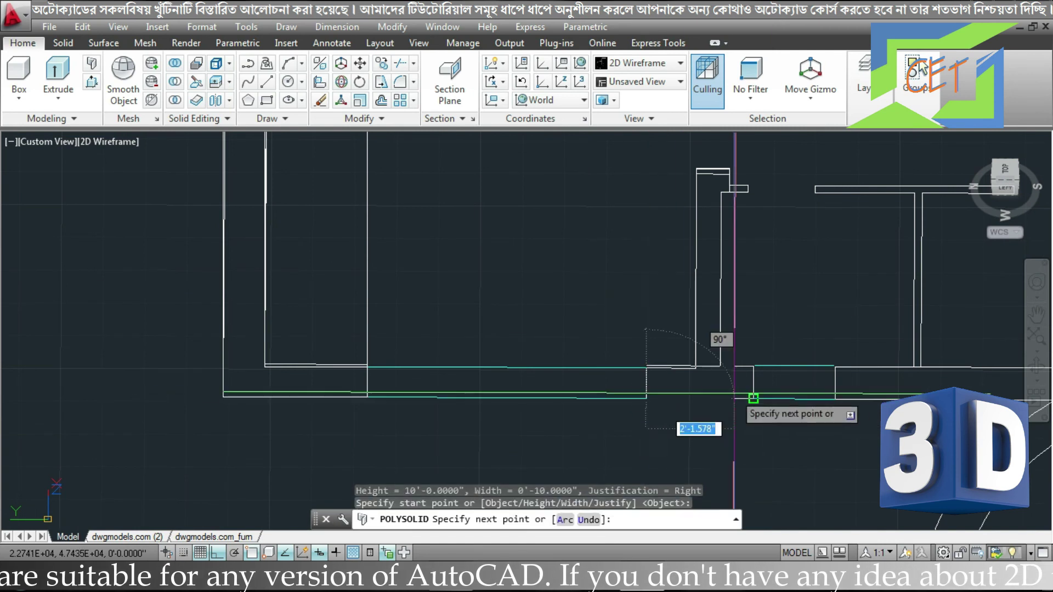
pyautogui.moveTo(747, 376); pyautogui.dragTo(458, 348, button='middle')
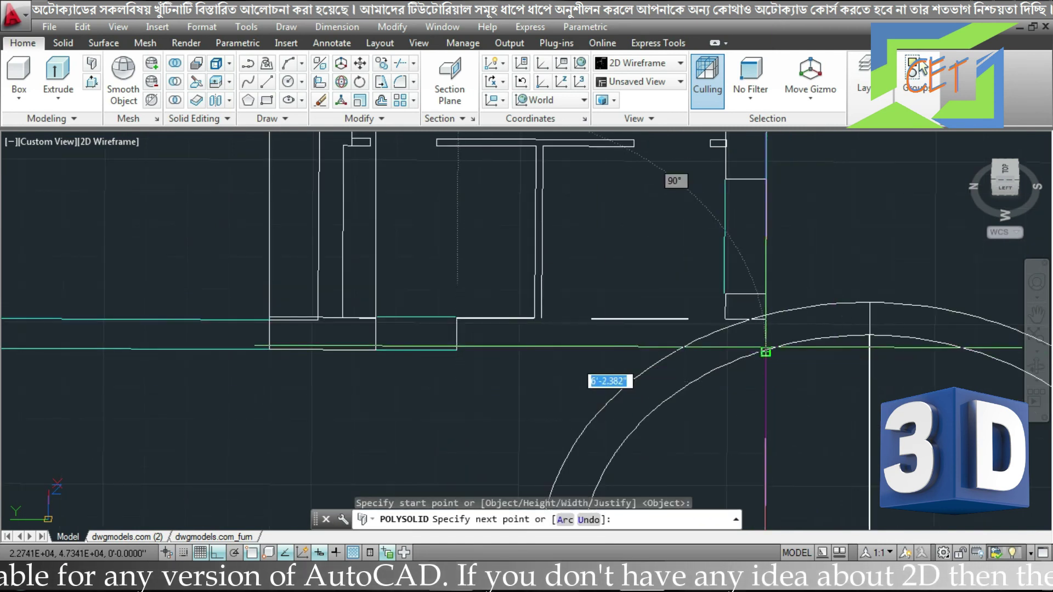
pyautogui.click(765, 353)
pyautogui.click(766, 291)
pyautogui.press('Return')
pyautogui.keyDown('shift'); pyautogui.moveTo(766, 292); pyautogui.dragTo(684, 281, button='middle'); pyautogui.keyUp('shift')
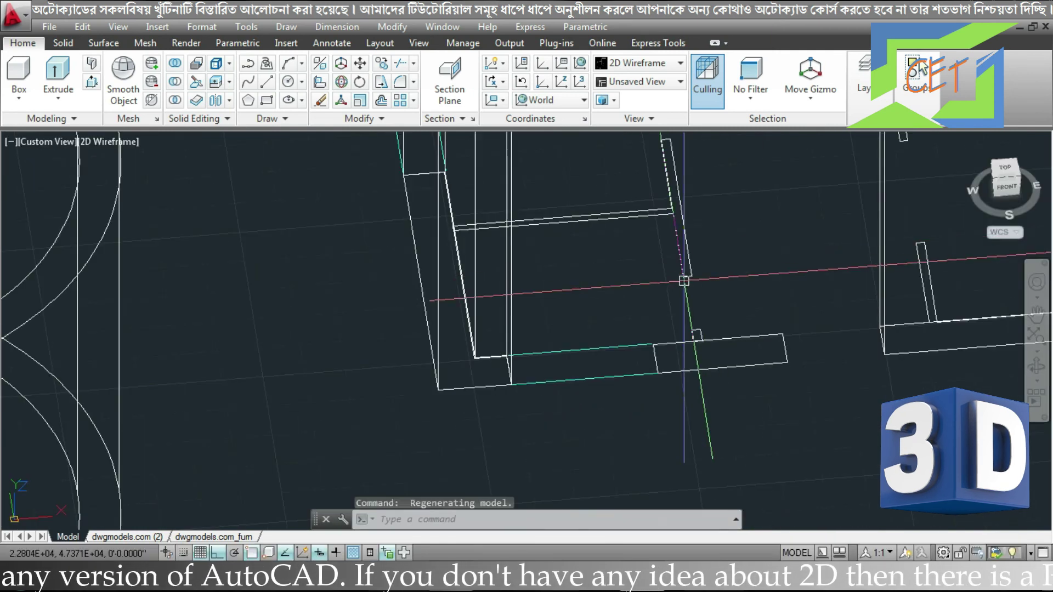
pyautogui.press('Return')
pyautogui.click(658, 372)
pyautogui.click(785, 361)
pyautogui.moveTo(807, 349)
pyautogui.keyDown('shift'); pyautogui.mouseDown(button='middle')
pyautogui.moveTo(740, 409)
pyautogui.moveTo(827, 403)
pyautogui.mouseUp(button='middle'); pyautogui.keyUp('shift')
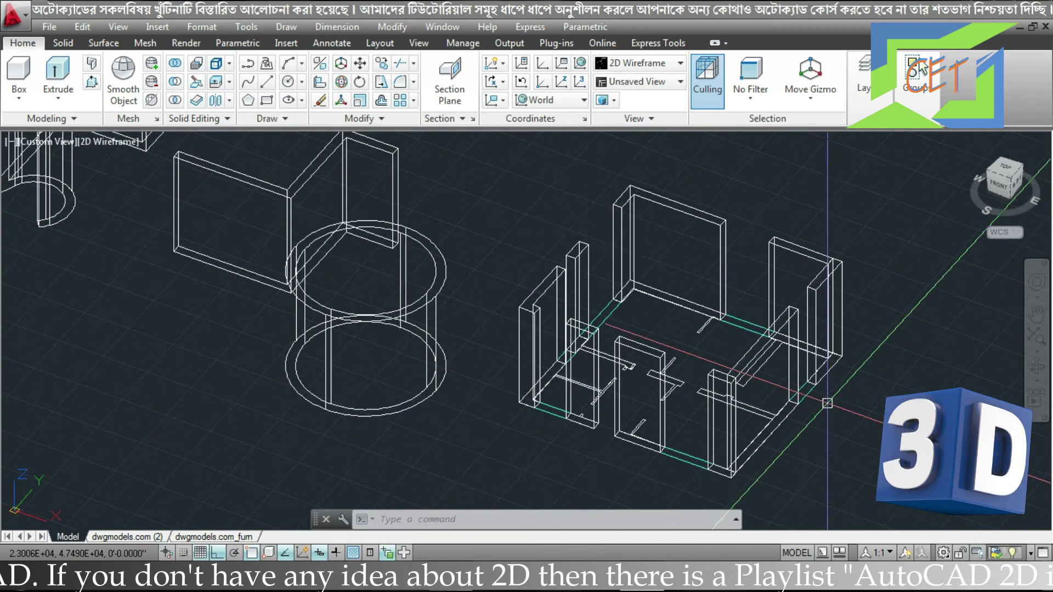
# - Switch the viewport visual style to Shades of Gray
pyautogui.click(122, 141)
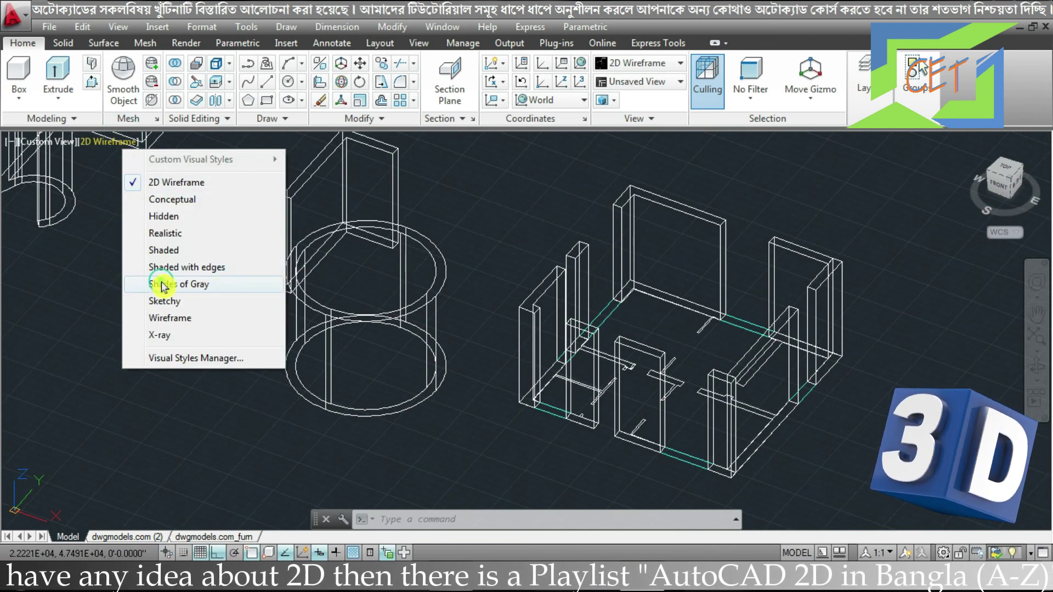
pyautogui.click(163, 286)
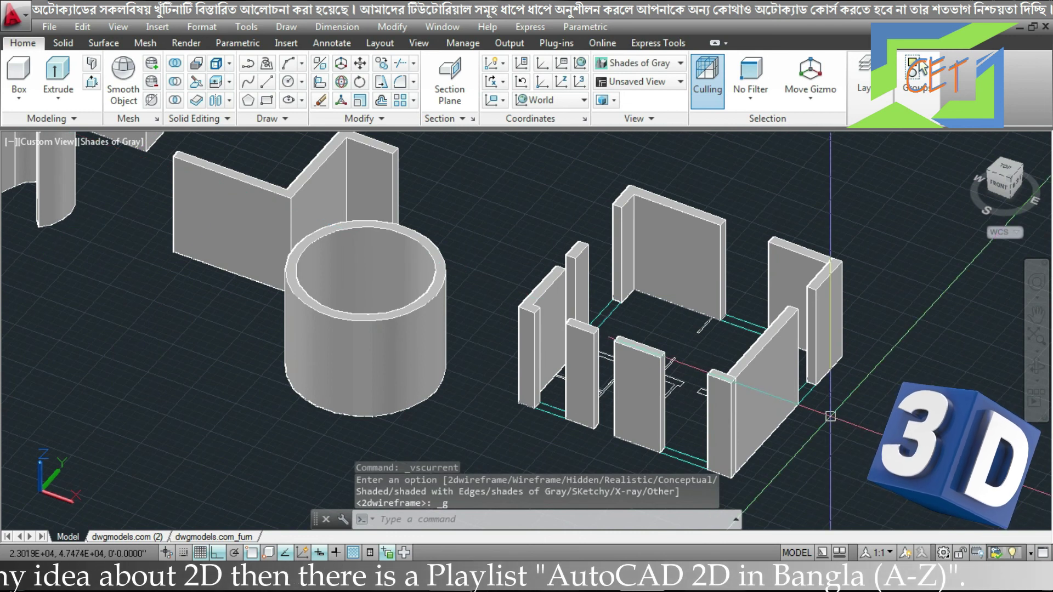